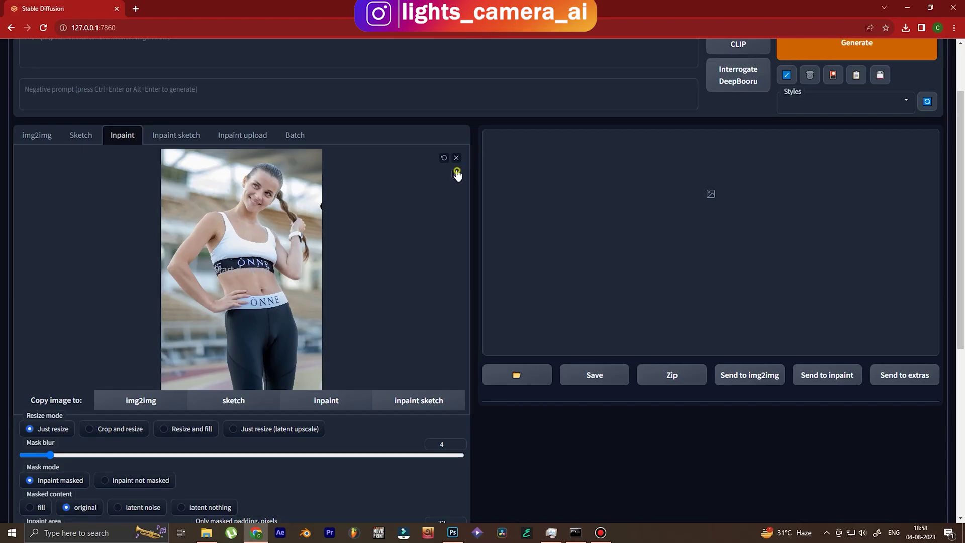
Paint a black inpaint mask over the woman's whole outfit.
mouse_move(228, 220)
mouse_down()
mouse_move(187, 255)
mouse_move(196, 292)
mouse_move(231, 320)
mouse_move(257, 382)
mouse_move(284, 378)
mouse_move(267, 261)
mouse_move(213, 241)
mouse_move(257, 356)
mouse_move(249, 247)
mouse_move(284, 267)
mouse_move(299, 242)
mouse_up()
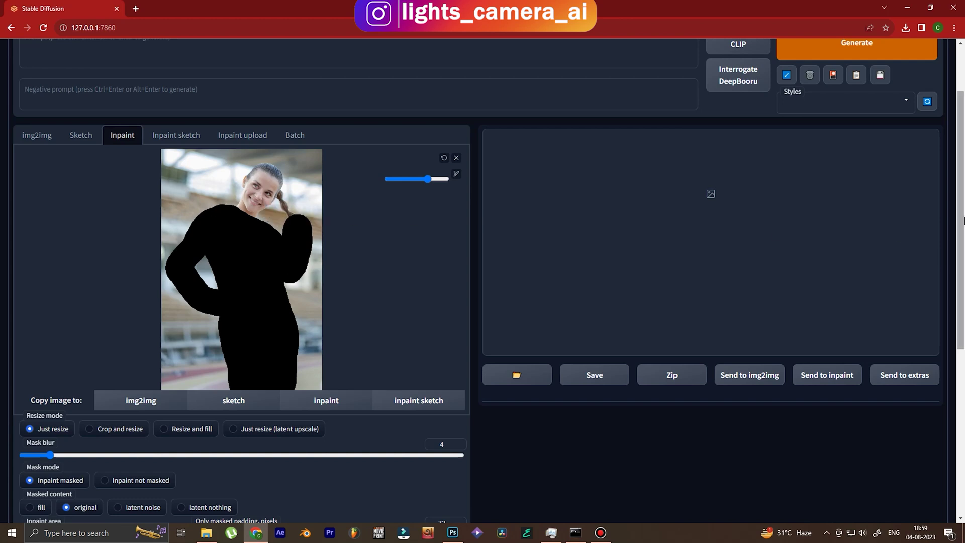
scroll(661, 195, up, 2)
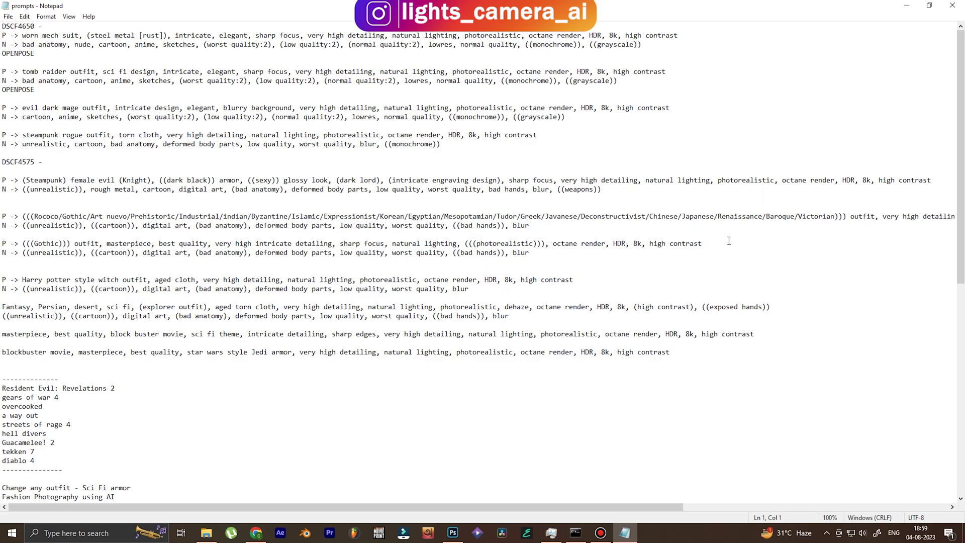
Append the saved quality keywords to the prompt after 'Gothic dress, evil queen,'.
drag(729, 240, 107, 244)
key(ctrl+c)
key(alt+Tab)
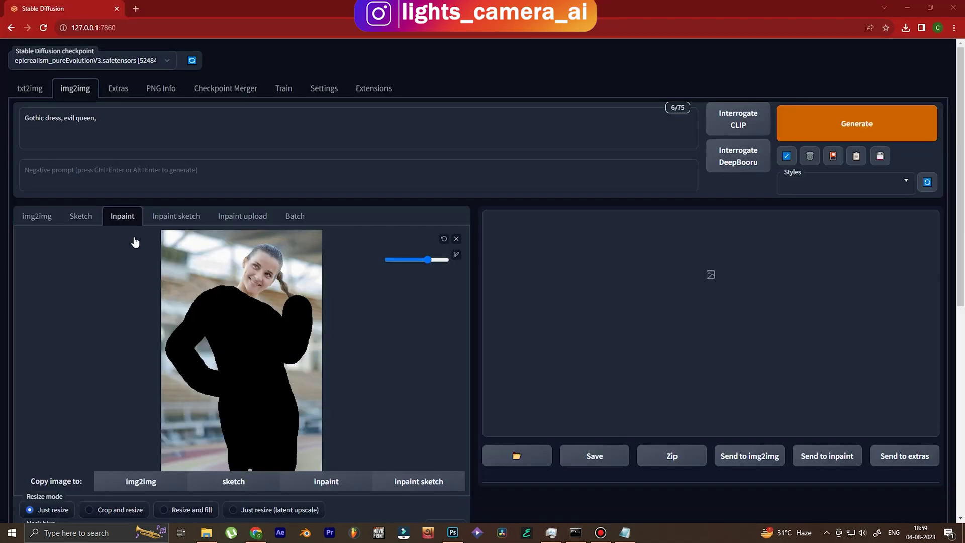
key(ctrl+v)
Fill the negative prompt with the saved negative line from the notes.
key(alt+Tab)
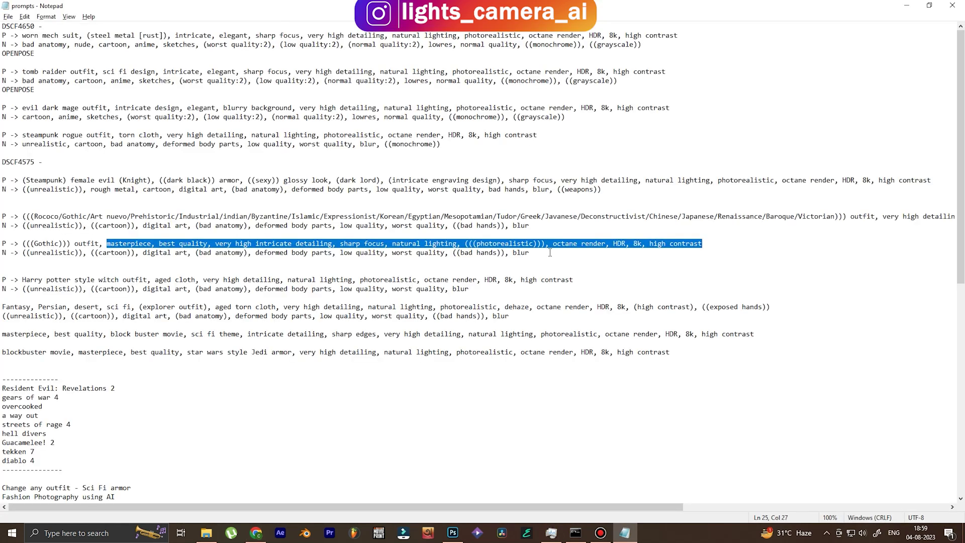
drag(529, 252, 23, 249)
key(ctrl+c)
key(alt+Tab)
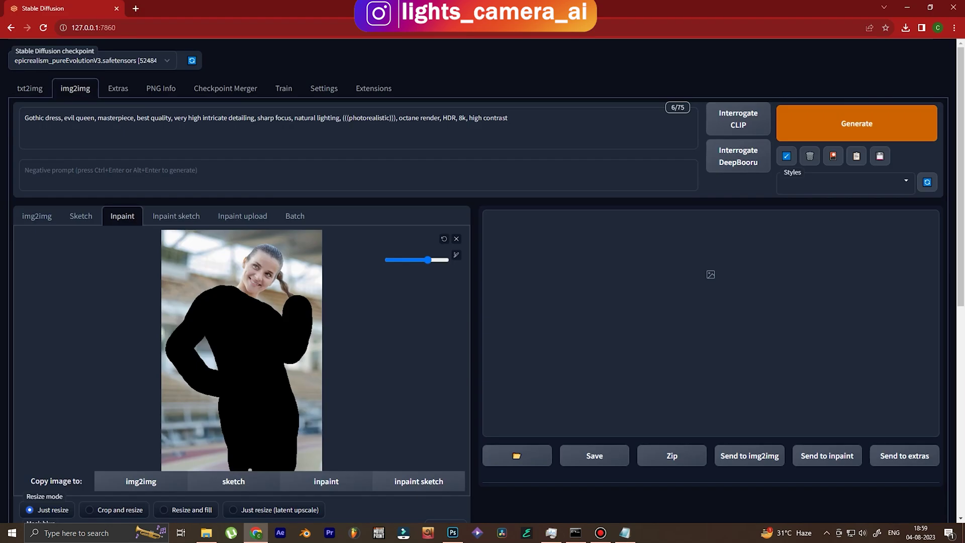
key(ctrl+v)
Set mask blur 20, sampling steps 30, batch count 2 and image height 768.
scroll(963, 215, down, 6)
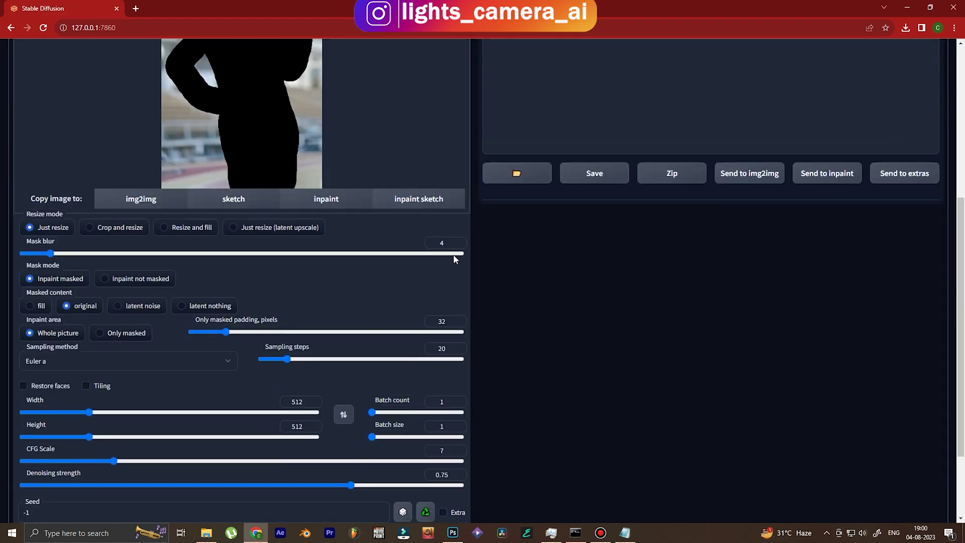
click(450, 240)
text(20)
click(557, 374)
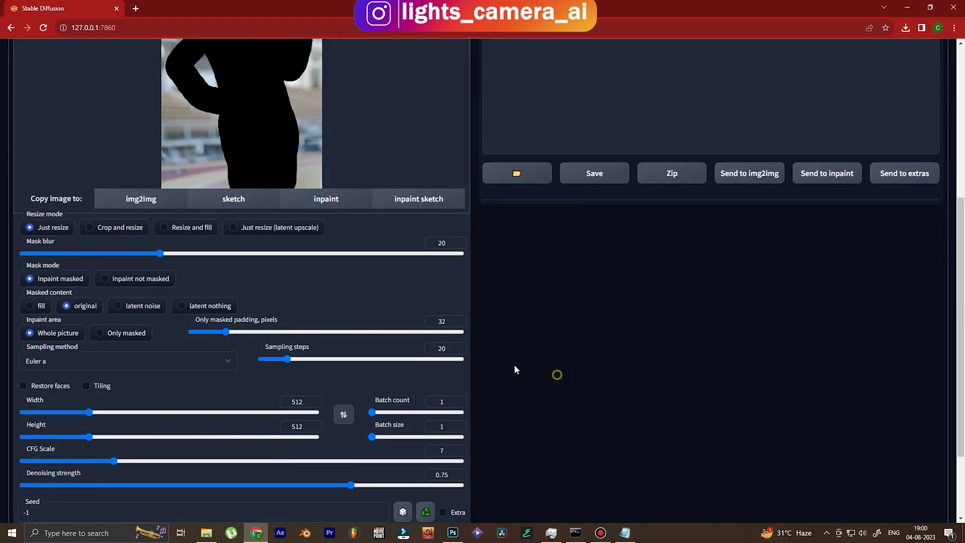
text(30)
click(560, 383)
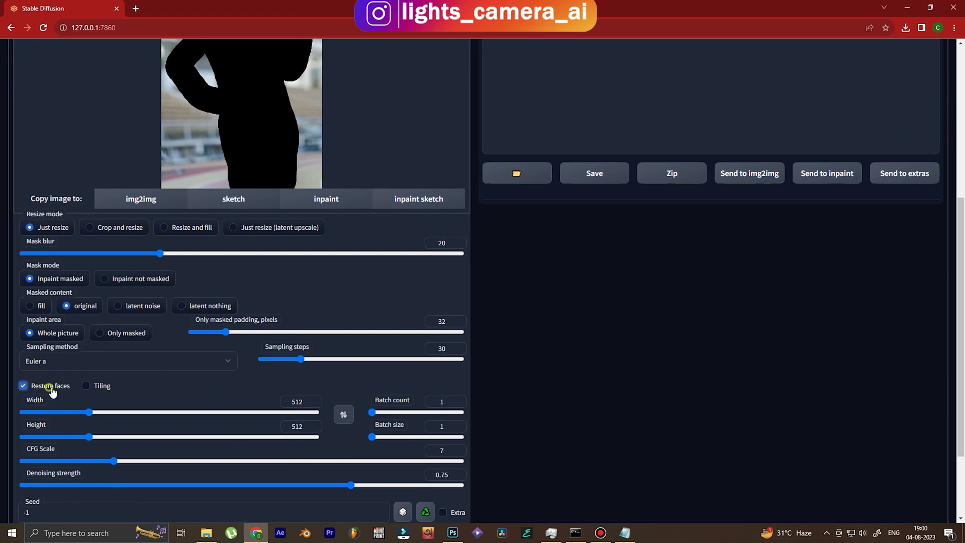
drag(961, 290, 963, 357)
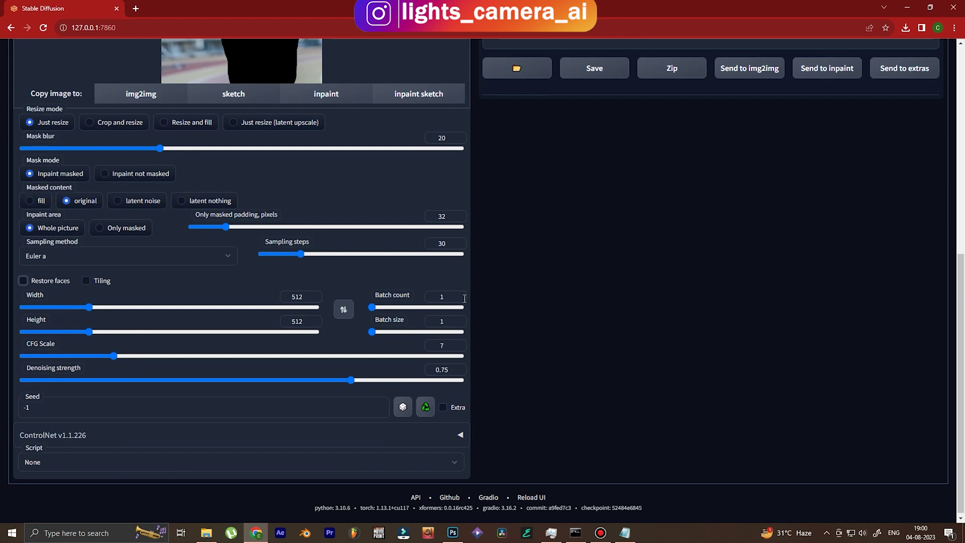
click(300, 320)
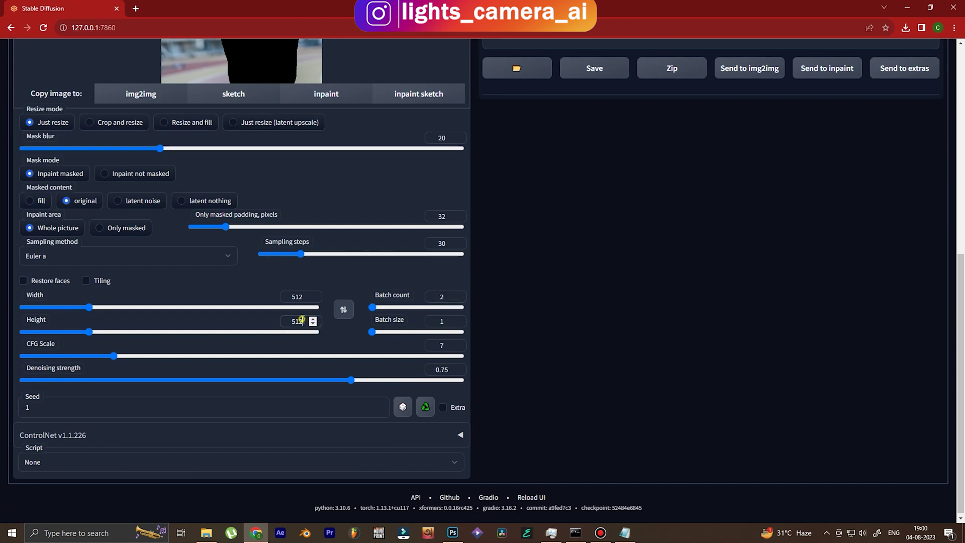
key(ctrl+a)
text(7)
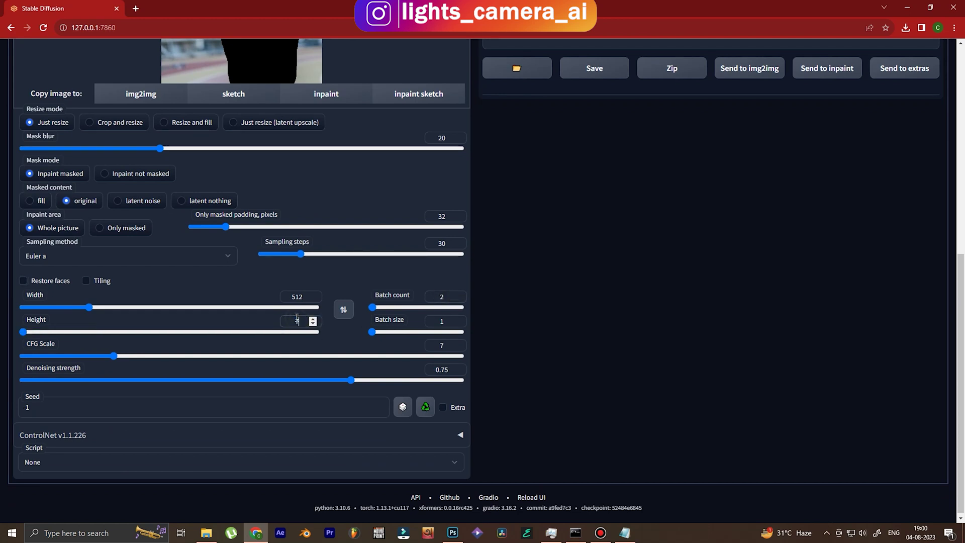
text(68)
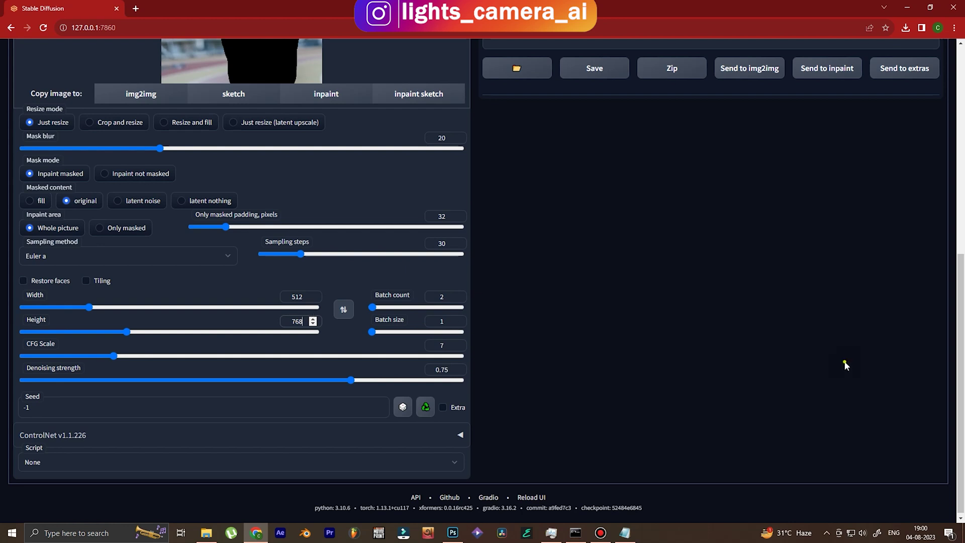
scroll(951, 326, down, 1)
Enable ControlNet Unit 0 with the OpenPose control type and Low VRAM mode.
click(337, 434)
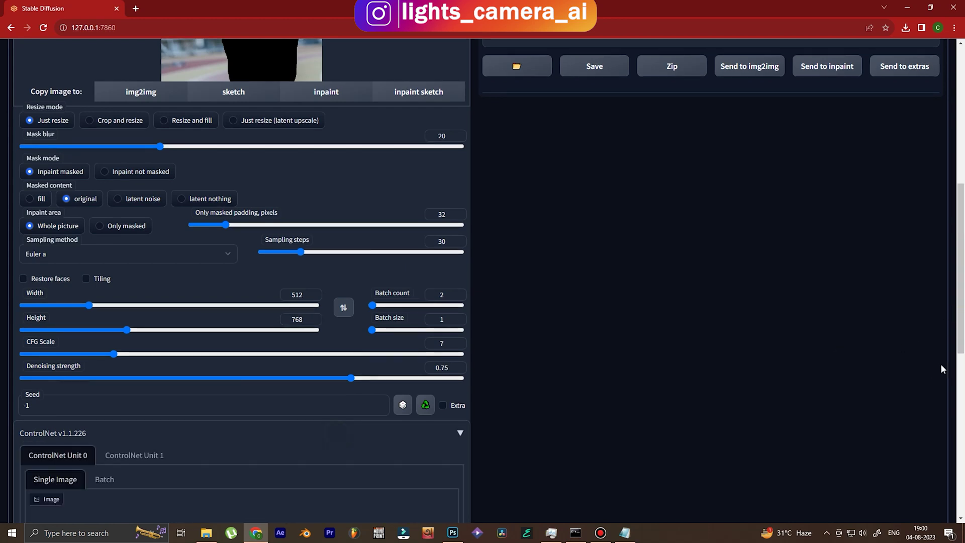
scroll(943, 370, down, 9)
click(243, 247)
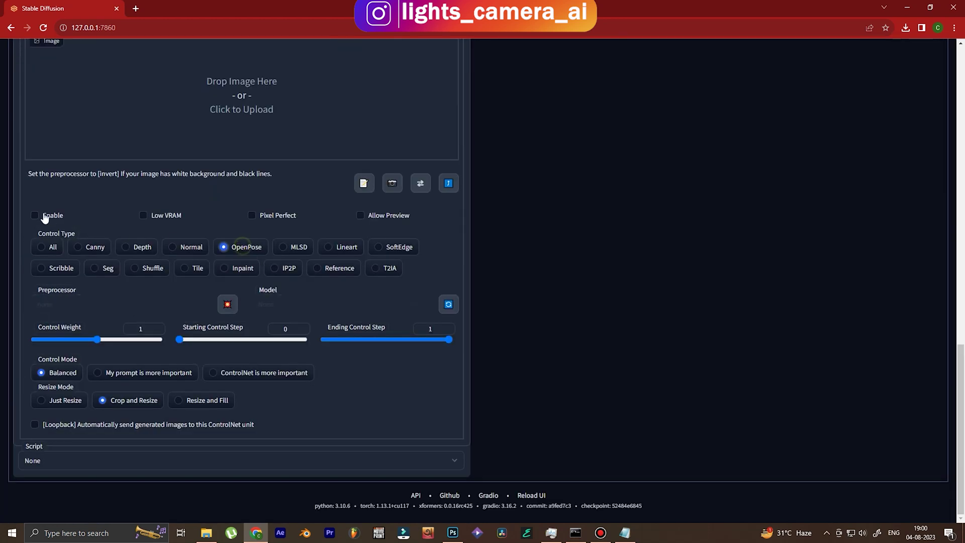
click(44, 216)
click(151, 216)
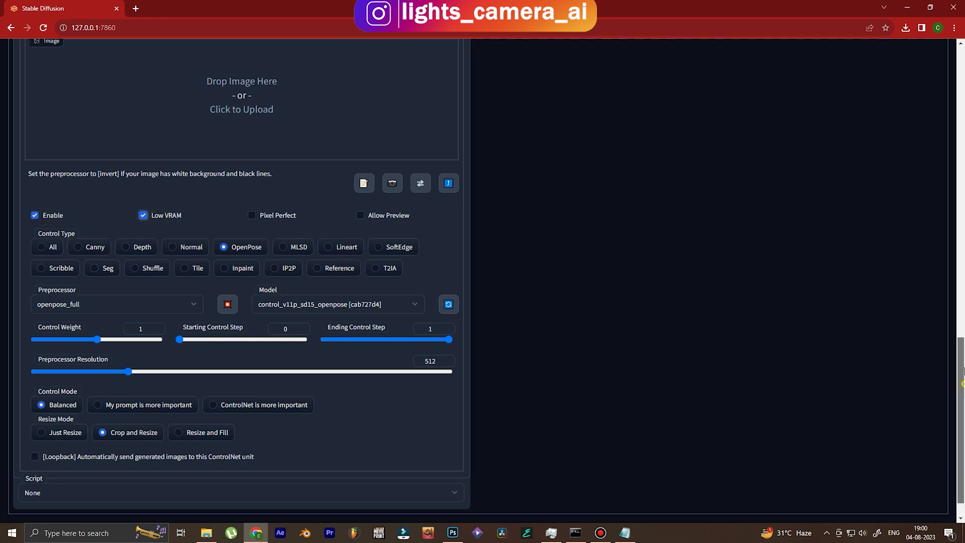
scroll(925, 376, up, 15)
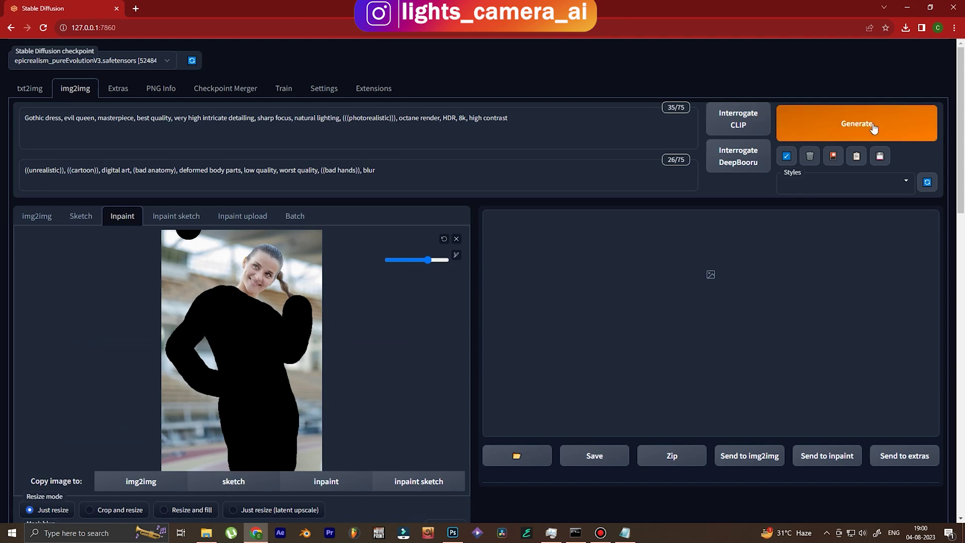
Generate the Gothic evil queen dress inpaint.
click(874, 129)
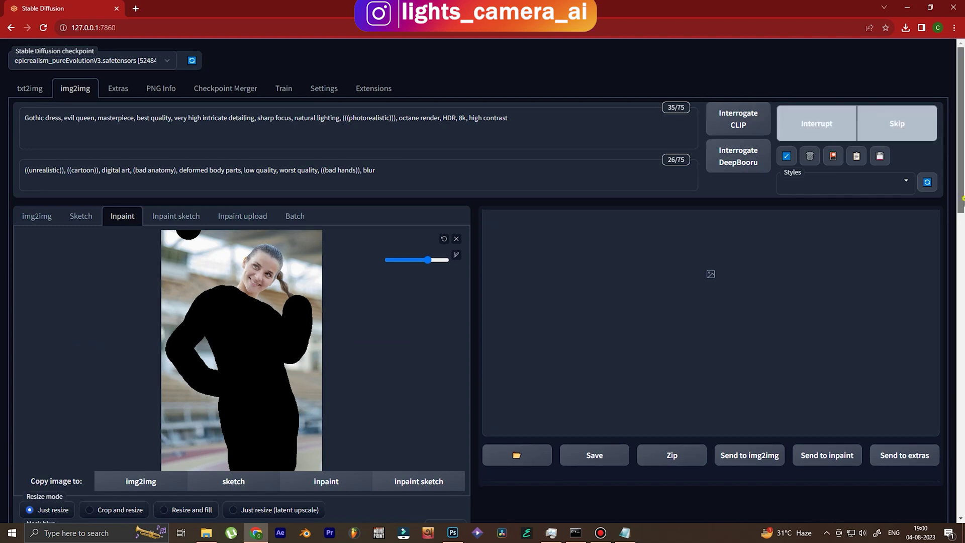
scroll(964, 127, down, 10)
scroll(964, 128, up, 3)
scroll(964, 127, up, 10)
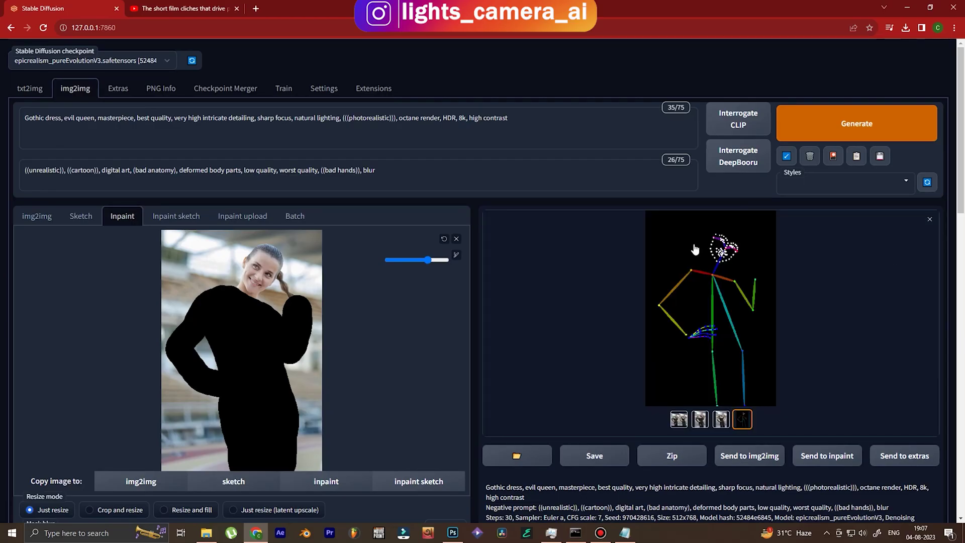
Compare the pose map and the Gothic dress results in the preview.
click(728, 312)
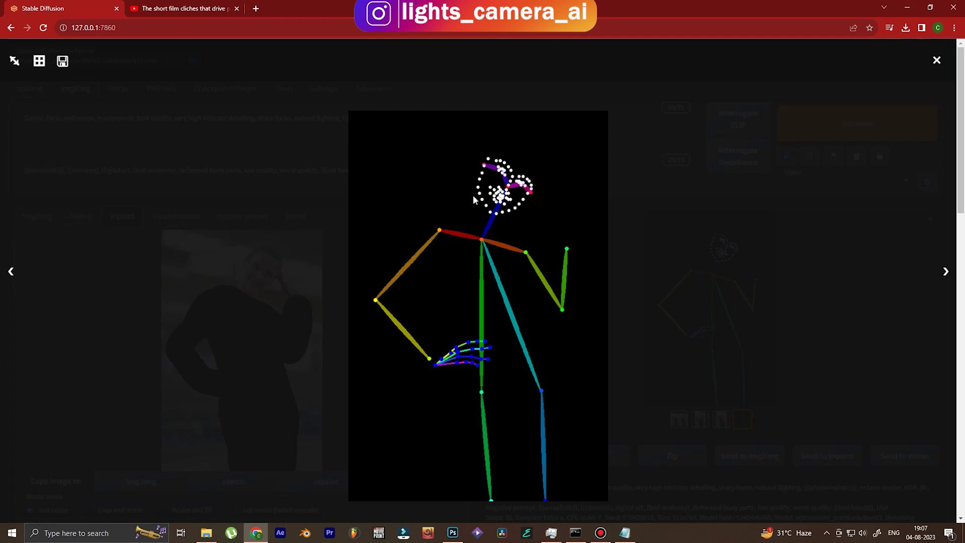
click(816, 312)
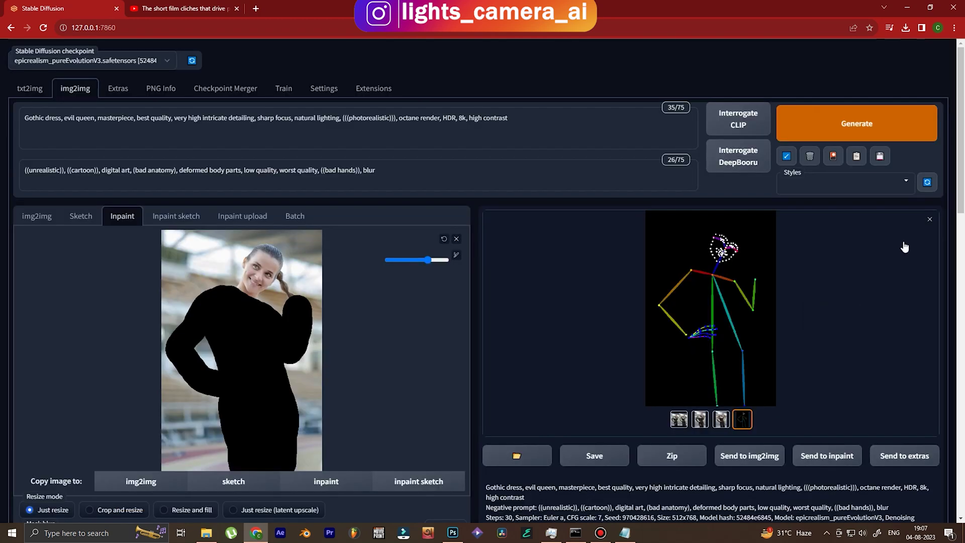
click(929, 221)
click(644, 275)
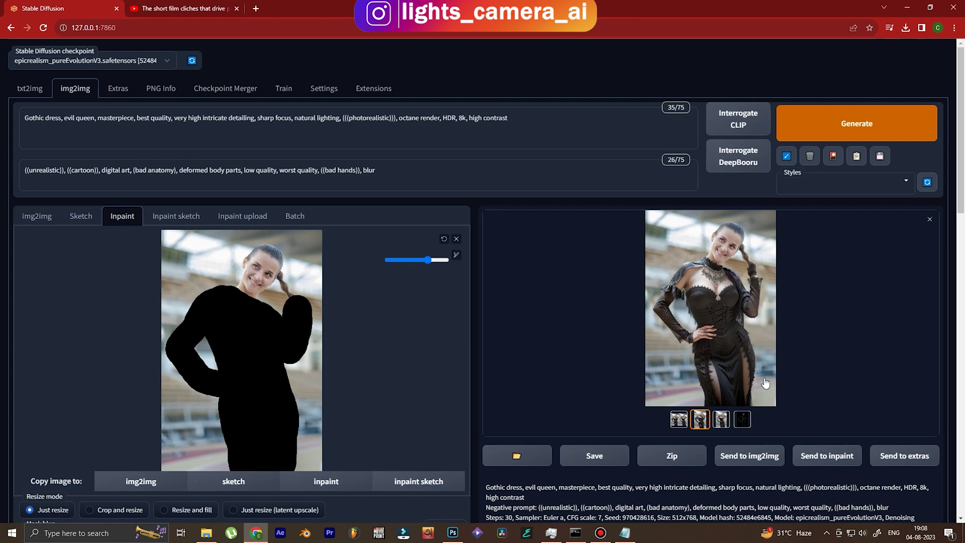
click(727, 422)
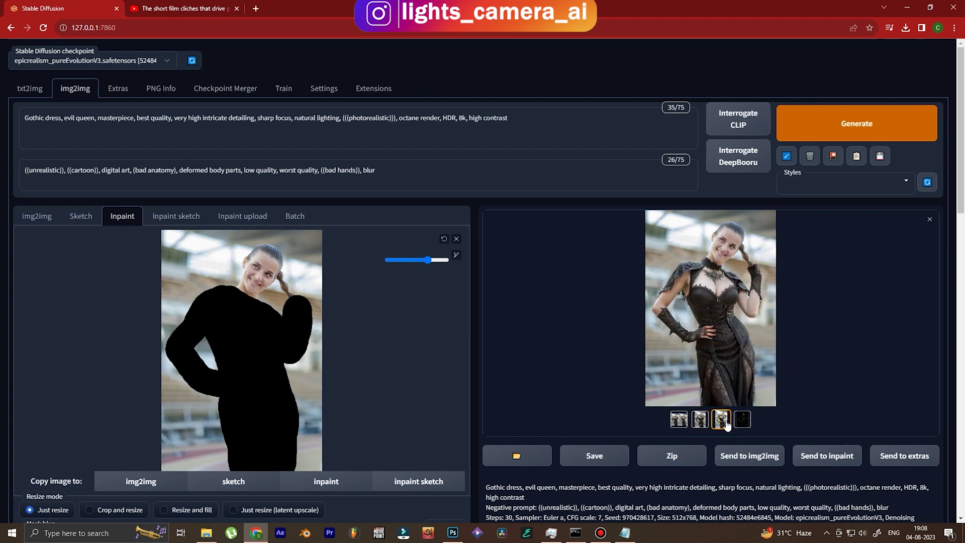
click(704, 422)
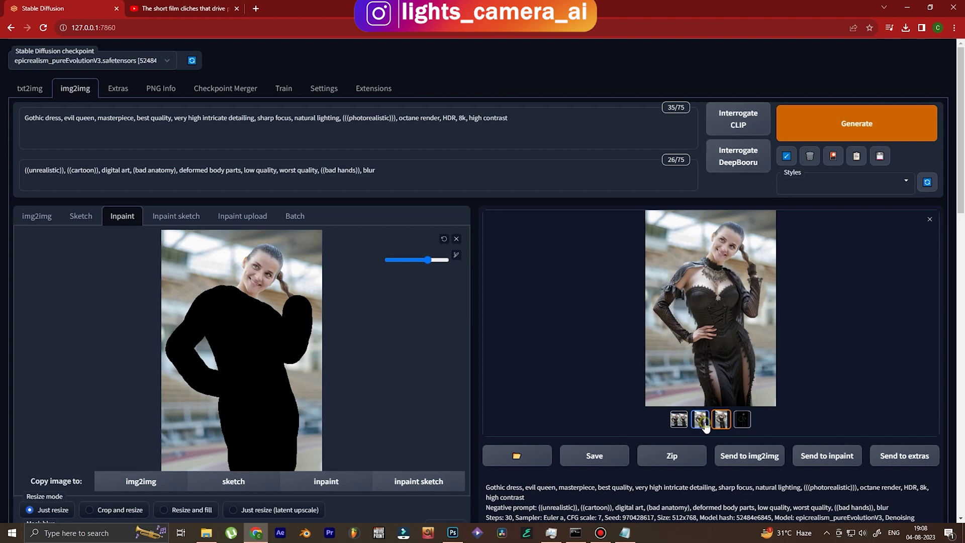
click(722, 424)
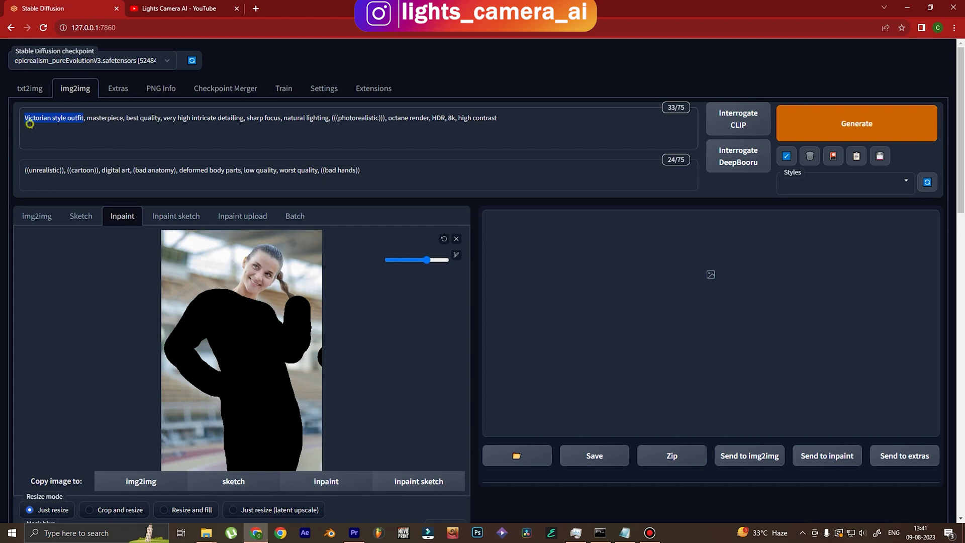
Turn on low VRAM mode and generate the Victorian style outfit inpaint.
drag(961, 146, 963, 360)
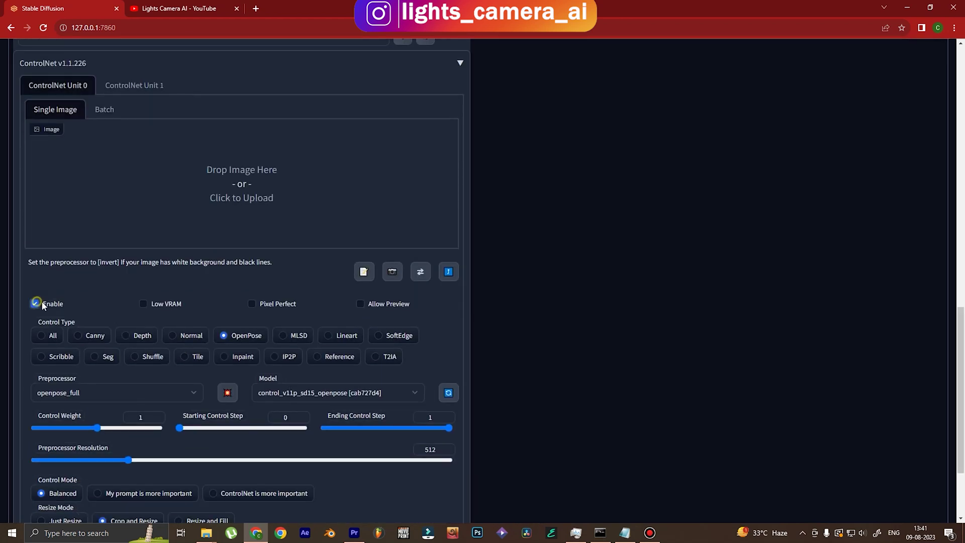
click(154, 307)
scroll(704, 251, up, 15)
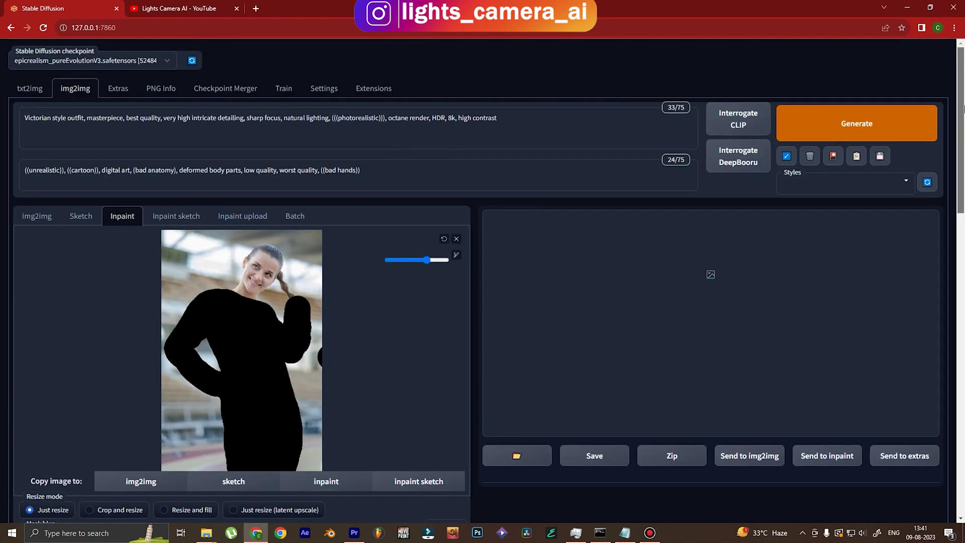
click(858, 132)
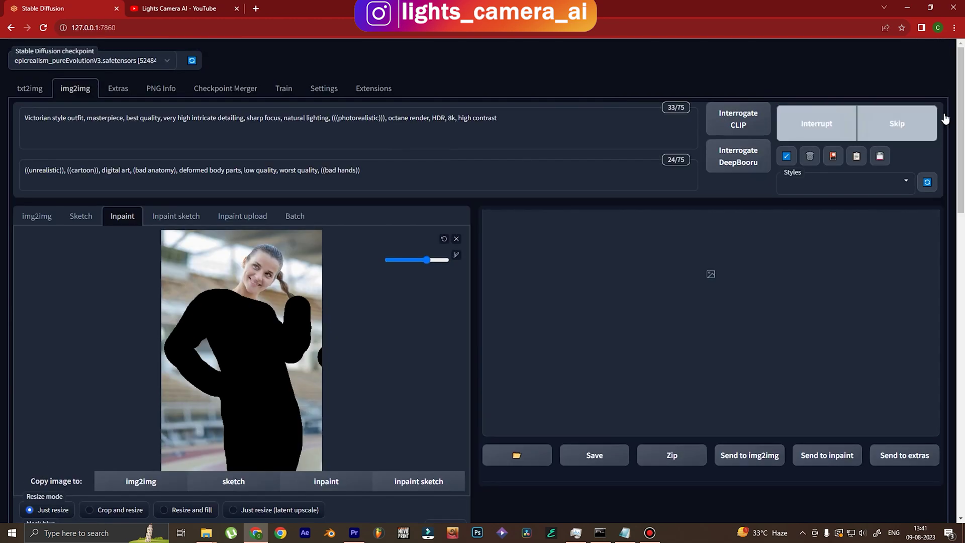
Watch the console generation log until the Victorian outfit results finish.
click(601, 533)
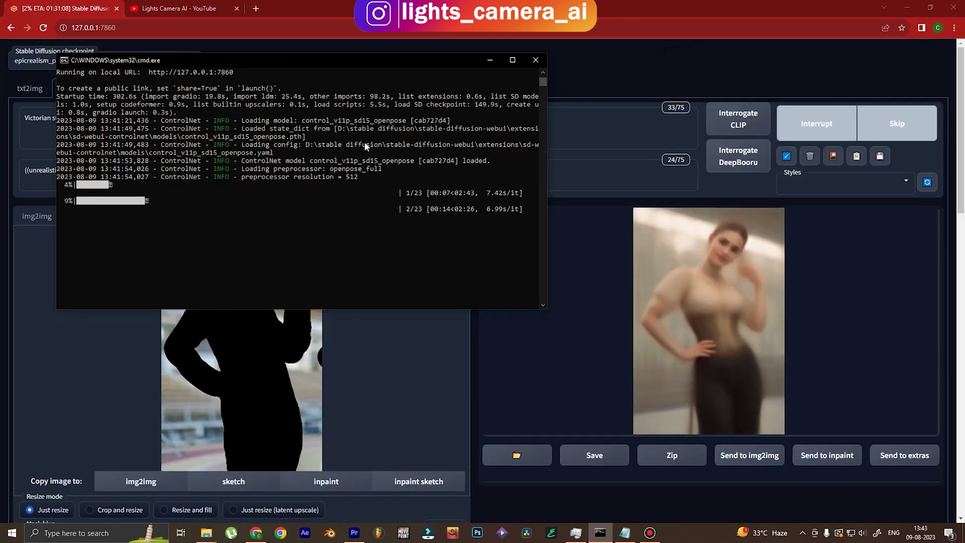
drag(335, 61, 647, 248)
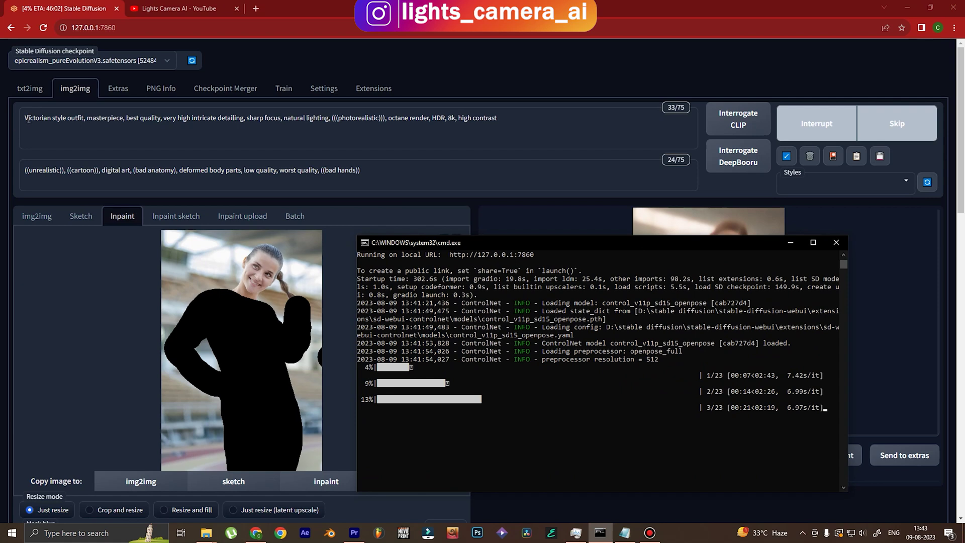
drag(578, 243, 300, 171)
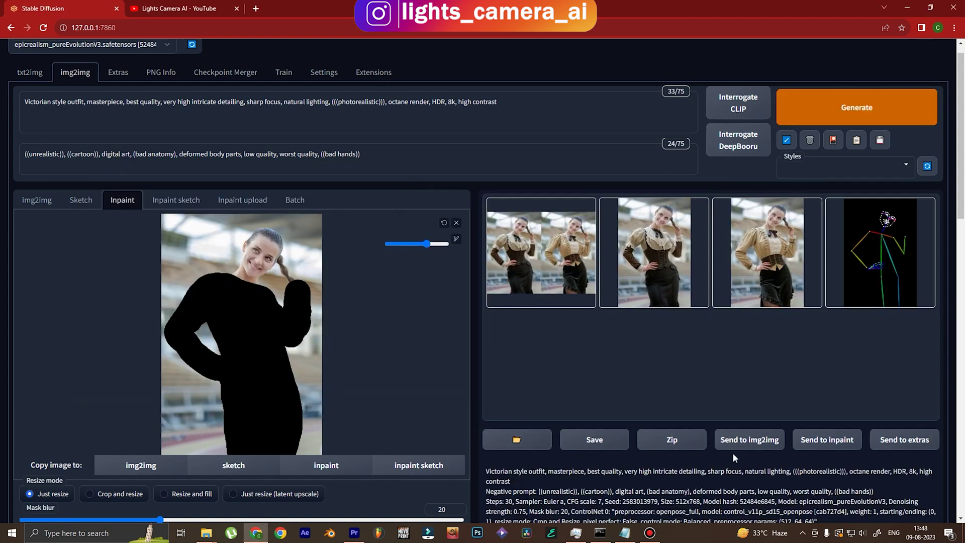
Inspect the OpenPose skeleton map full-screen.
click(896, 255)
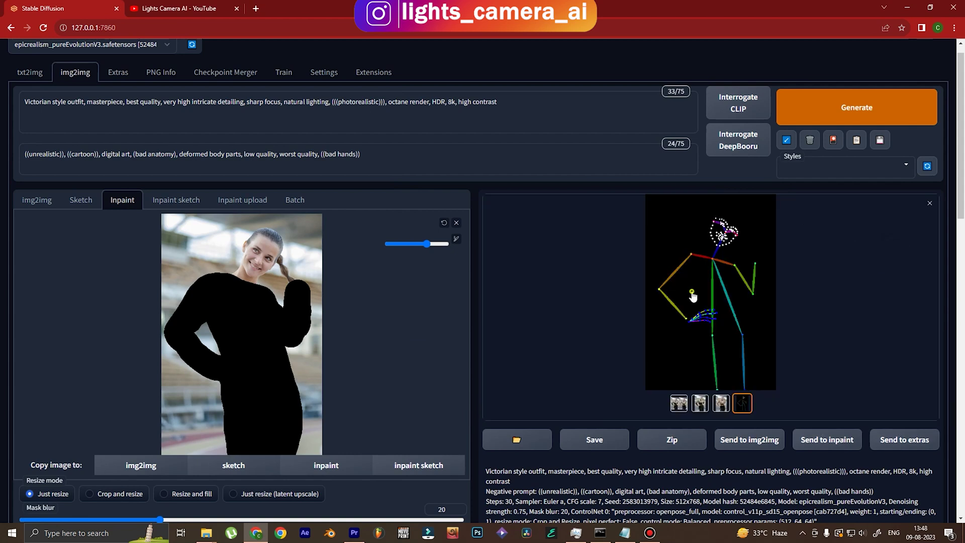
click(692, 294)
click(857, 289)
Compare the Victorian results full-screen, settling on the brown corset with ruffled collar.
click(722, 403)
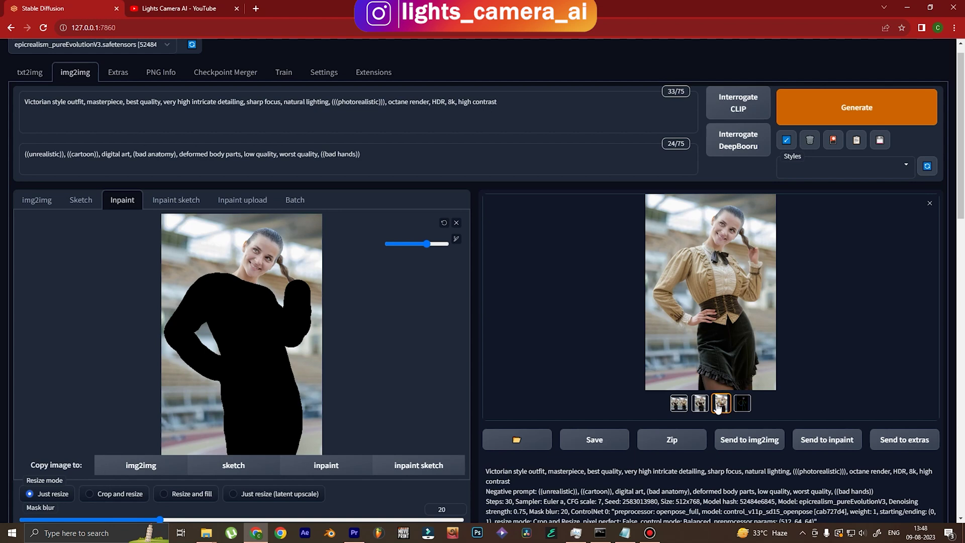
click(707, 405)
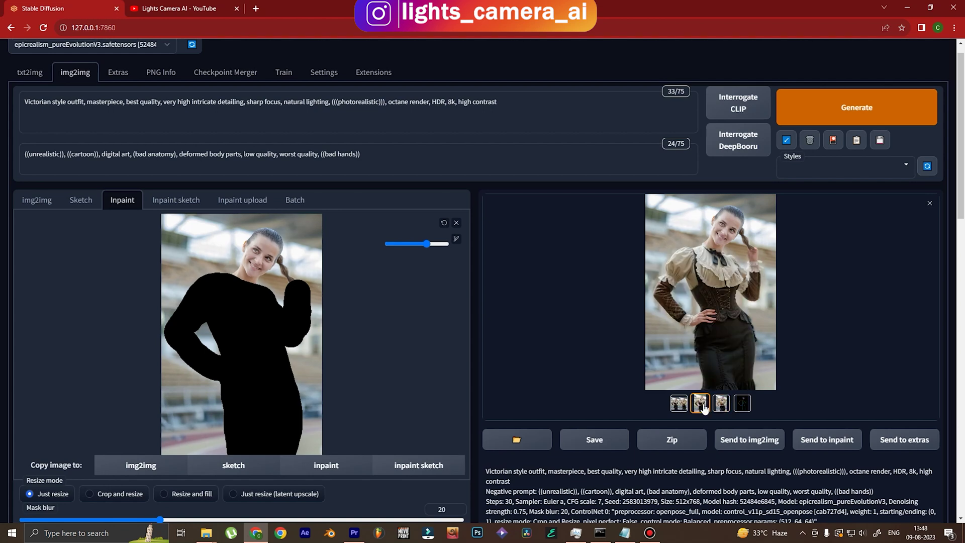
click(716, 251)
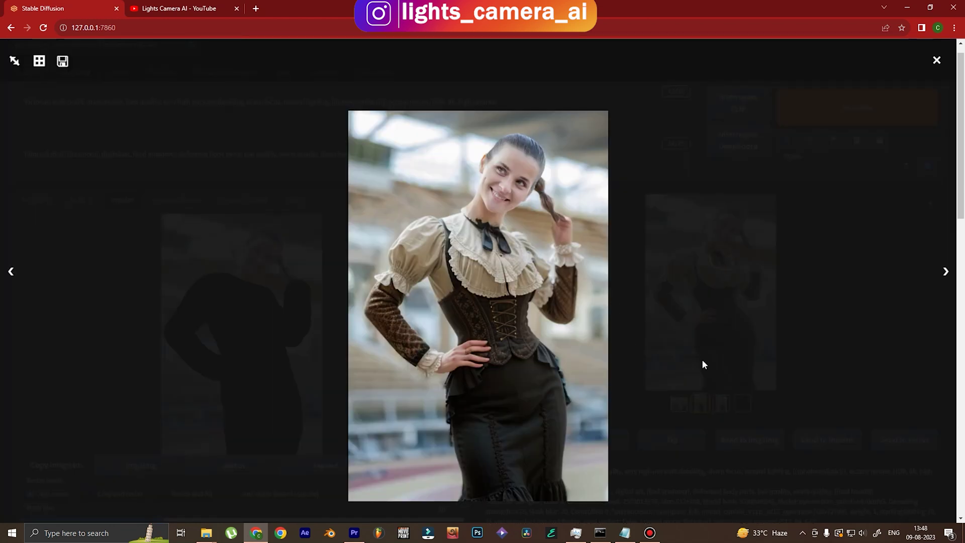
click(947, 275)
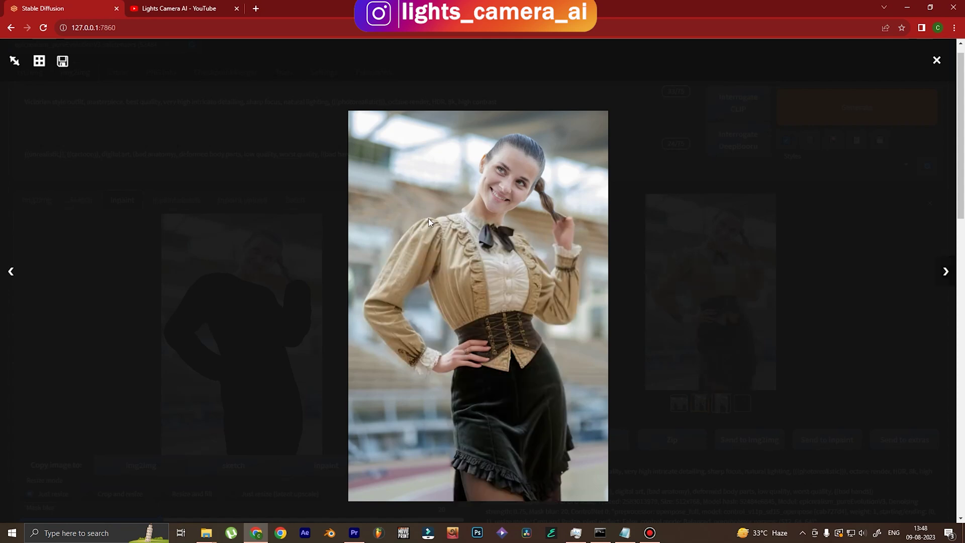
click(12, 273)
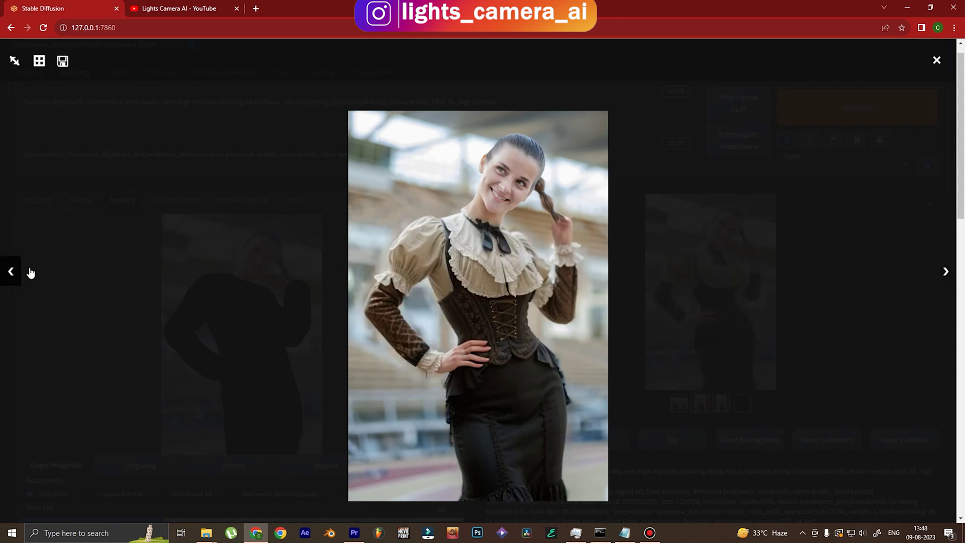
click(838, 295)
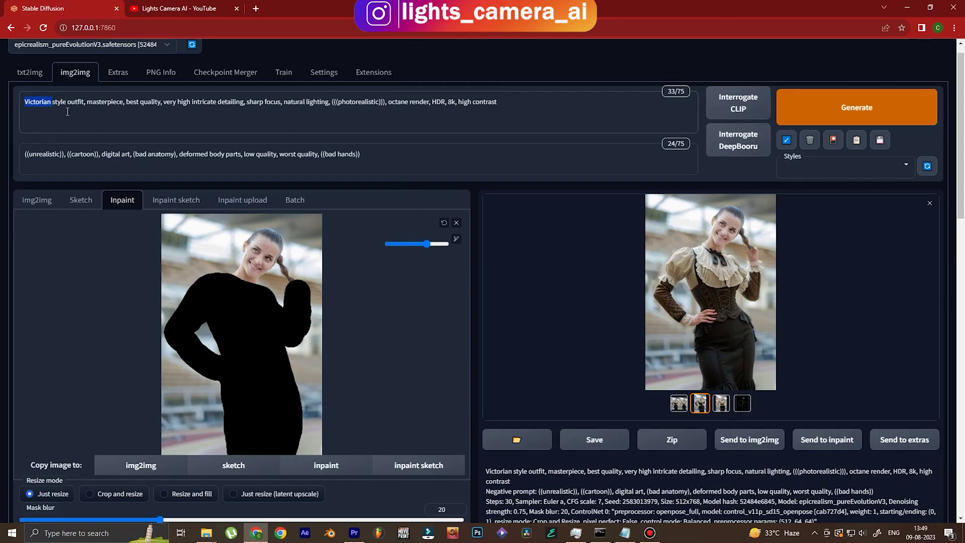
Change the prompt to 'Cyberpunk style outfit, metal parts, many pockets,'.
text(Cyberpun)
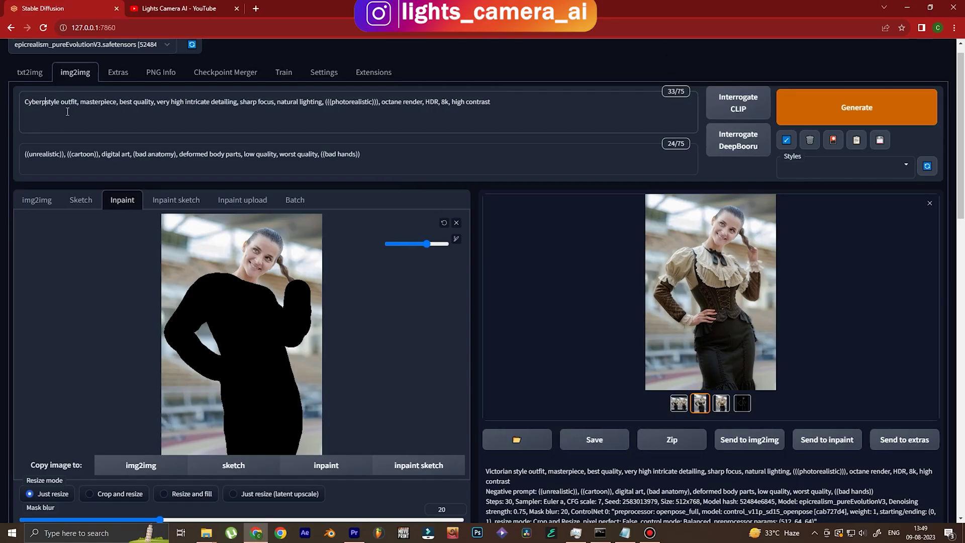
text(k)
click(93, 105)
text(metal )
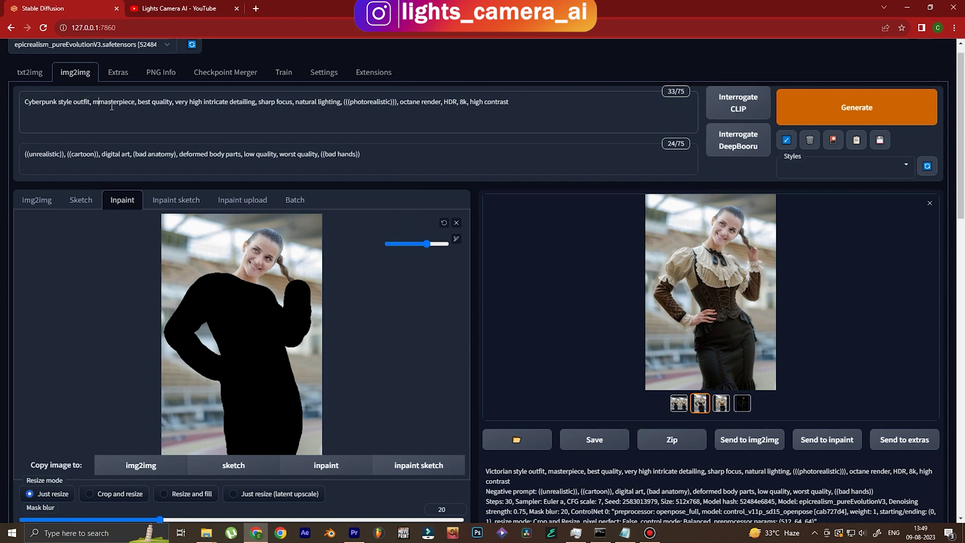
text(parts, )
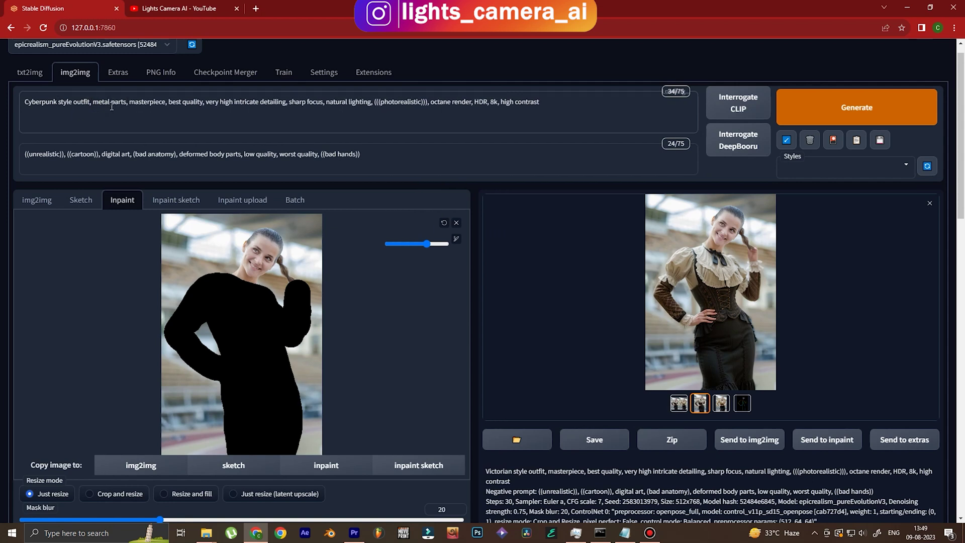
text(many pockets)
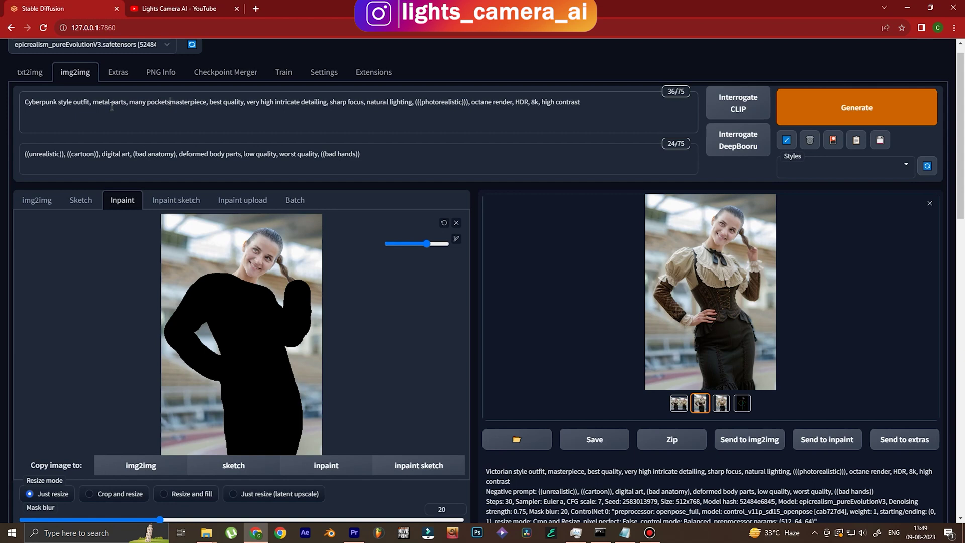
text(,)
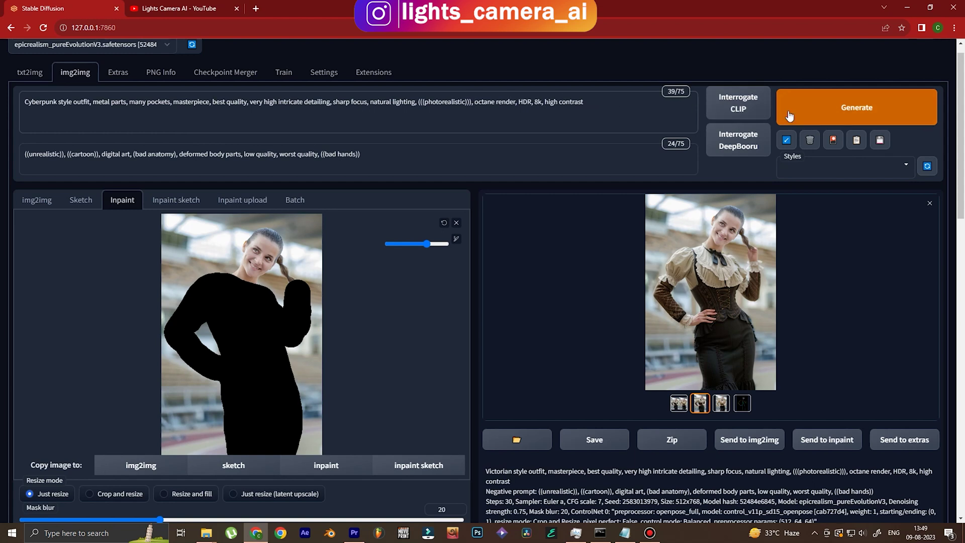
Generate the Cyberpunk outfit inpaint and follow its progress in the console.
click(861, 112)
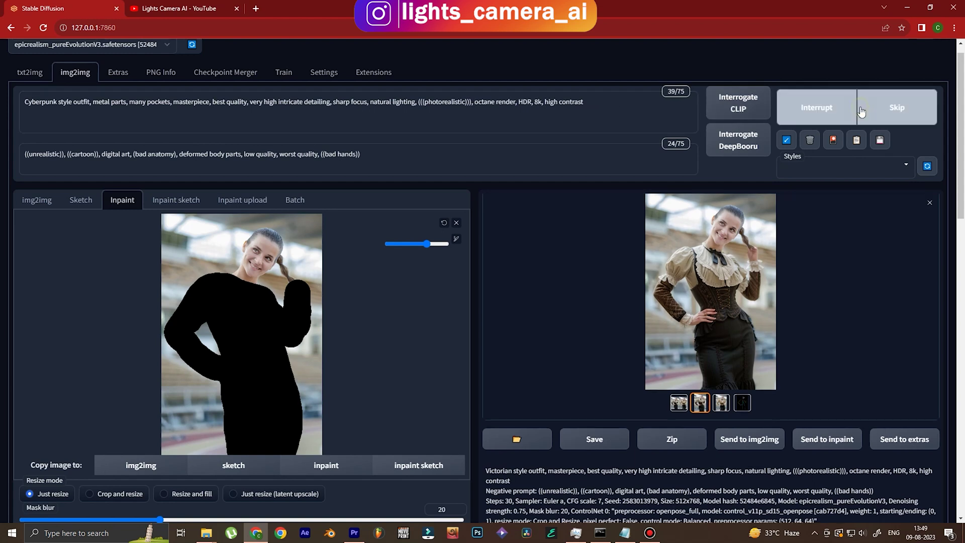
key(alt+Tab)
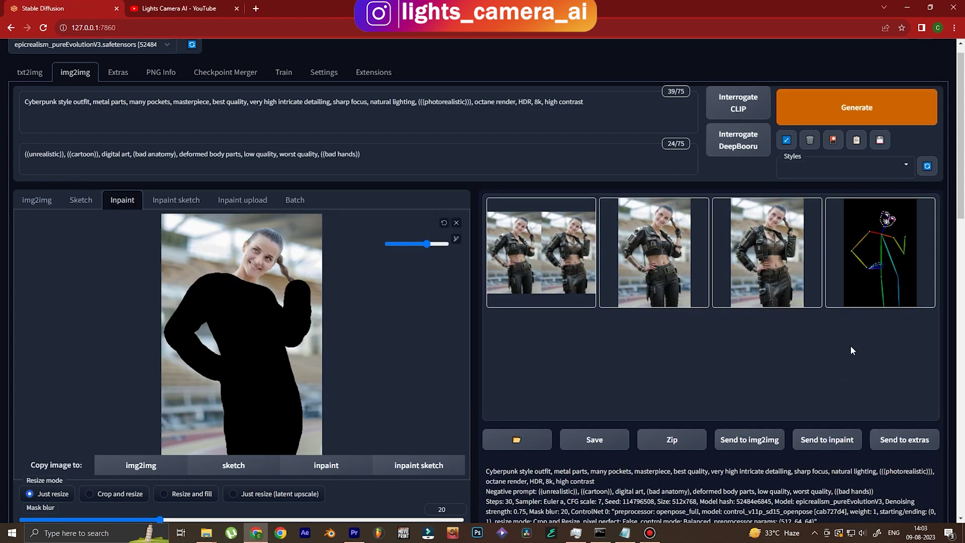
Compare the cyber-armor and studded leather jacket results full-screen, leaving the studded jacket version previewed.
click(649, 254)
click(678, 331)
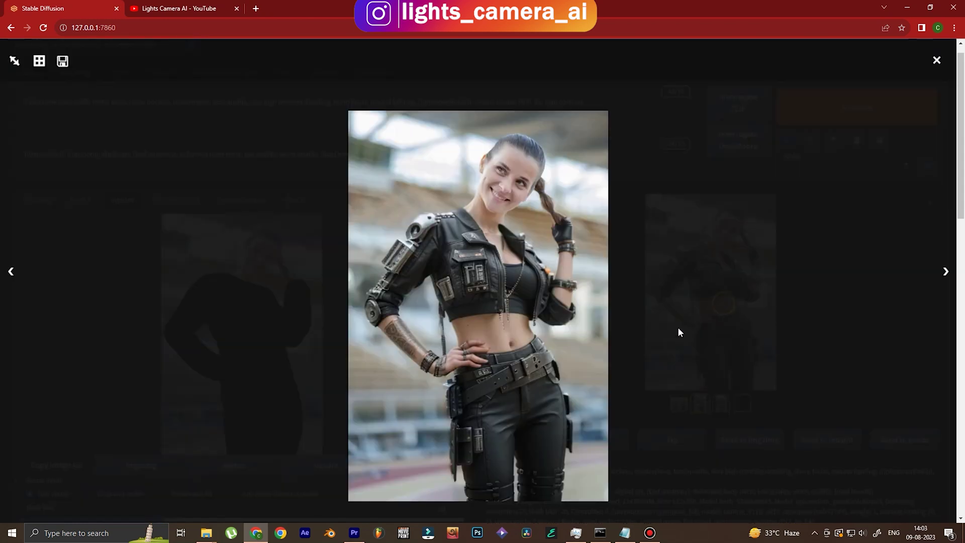
click(946, 272)
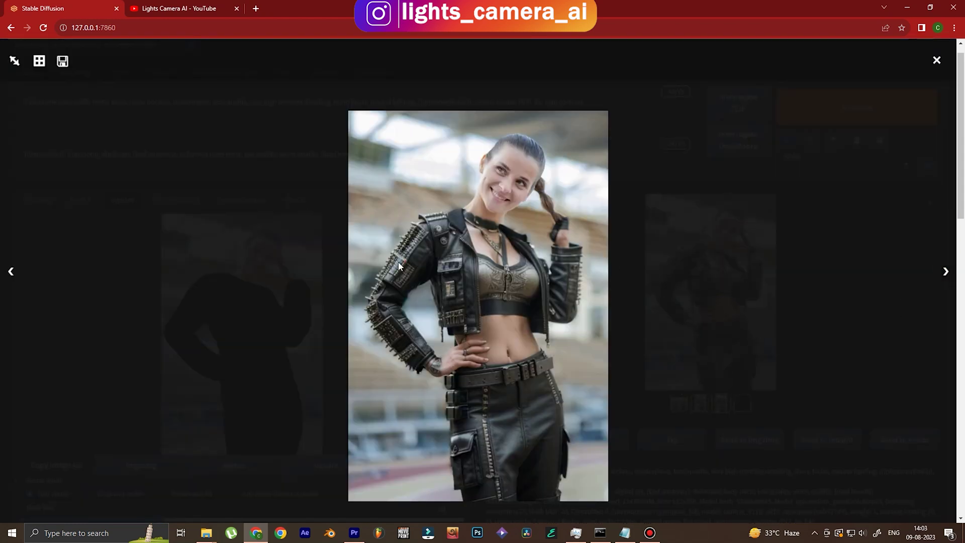
click(10, 271)
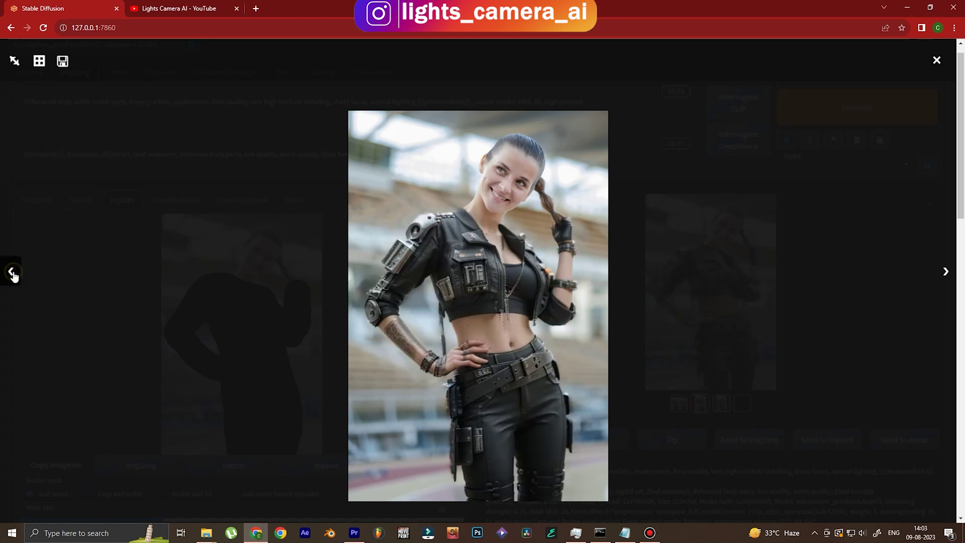
click(945, 272)
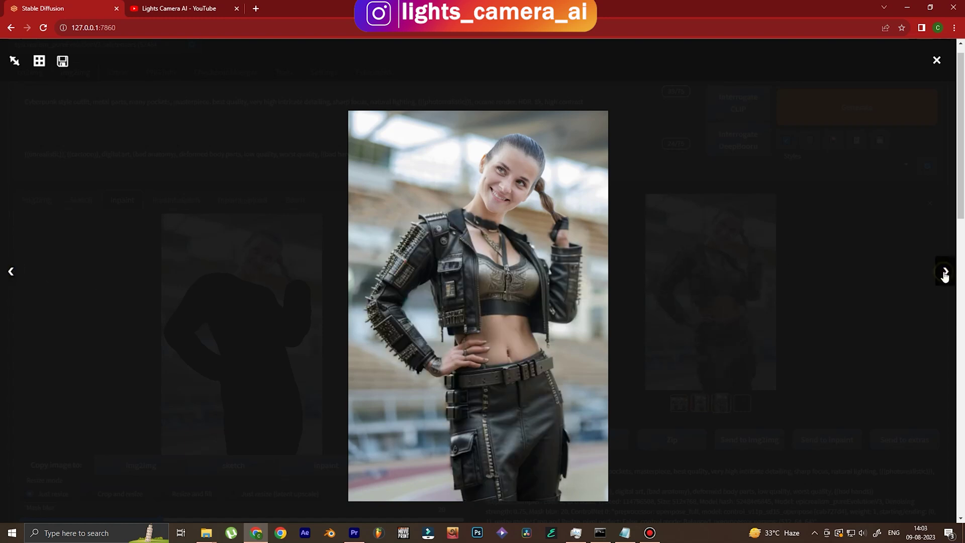
click(812, 297)
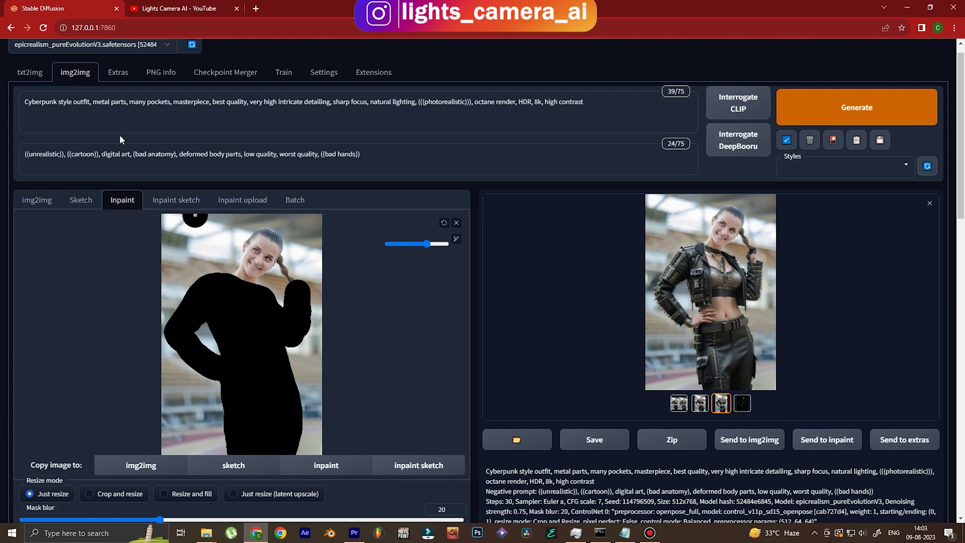
Replace the prompt's outfit wording with 'Steampunk, gears, leather, bronze' and generate new inpaints.
drag(170, 102, 33, 107)
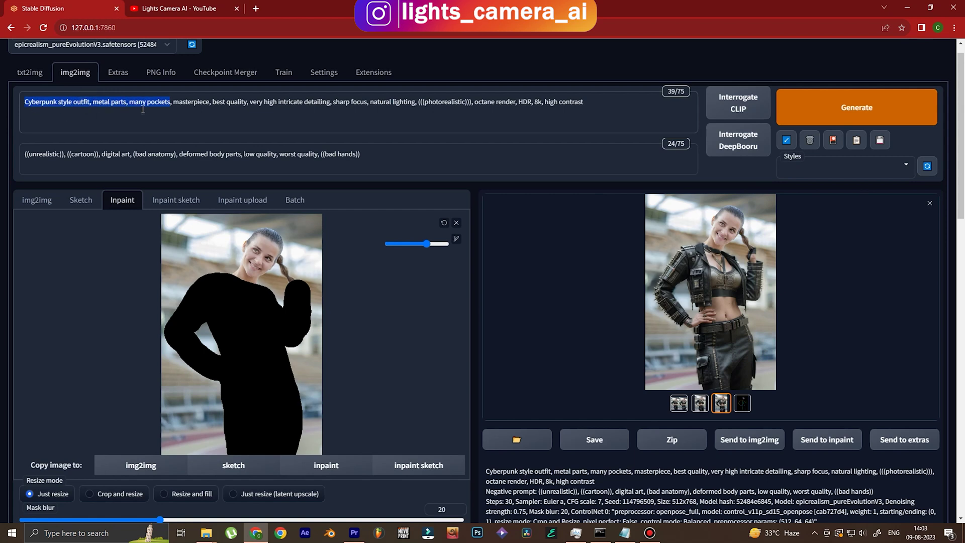
click(192, 113)
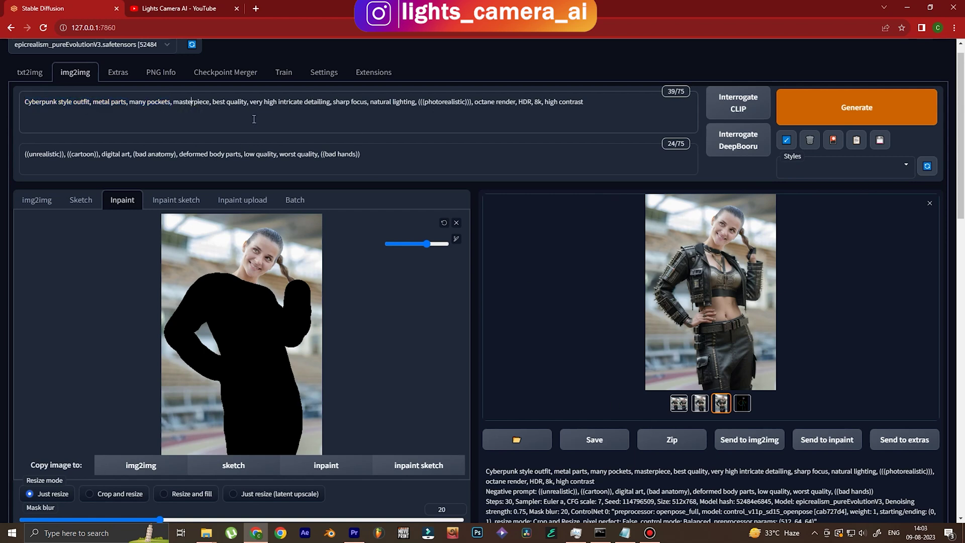
drag(211, 102, 94, 102)
key(ctrl+shift+Left)
key(ctrl+shift+Left)
key(ctrl+shift+Left)
key(ctrl+shift+Left)
key(ctrl+shift+Left)
key(ctrl+shift+Left)
key(ctrl+shift+Left)
text(Steampun)
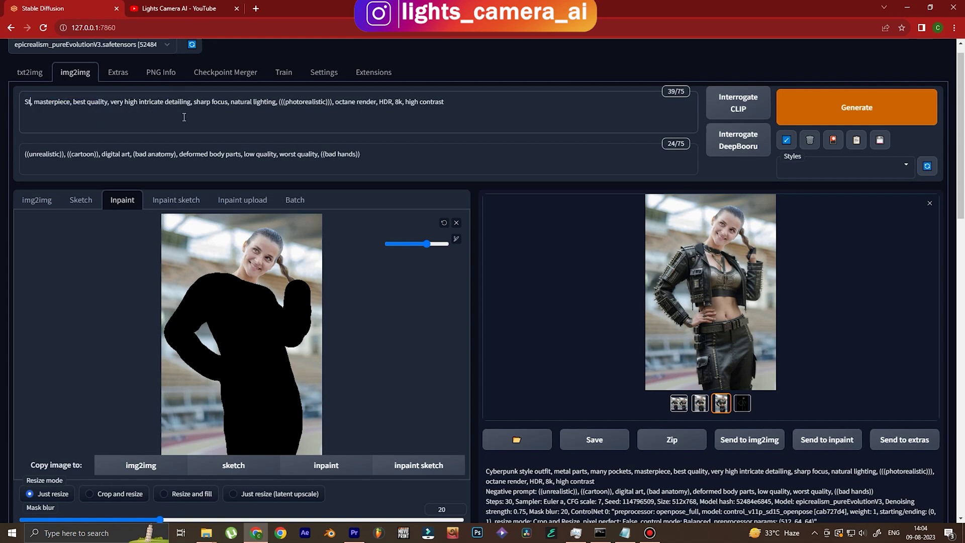
text(k)
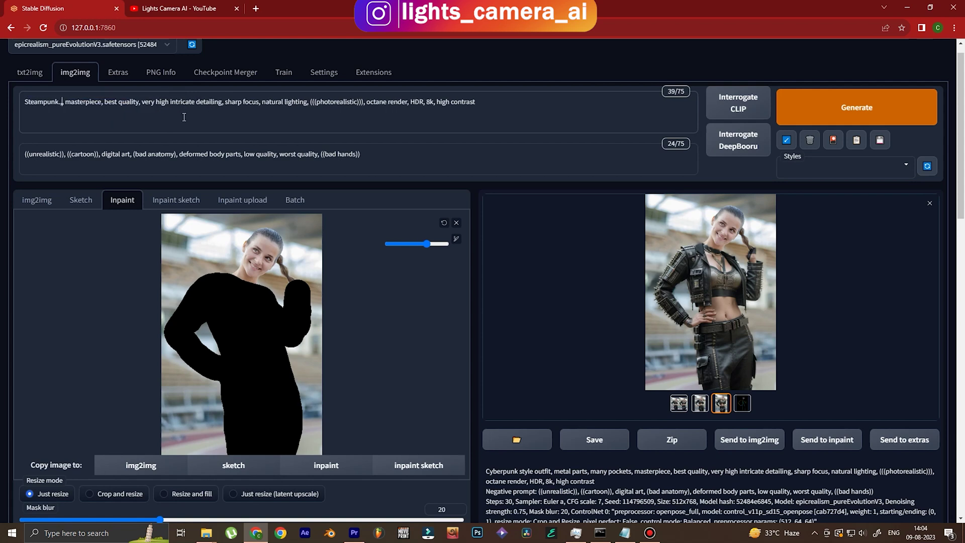
text(, )
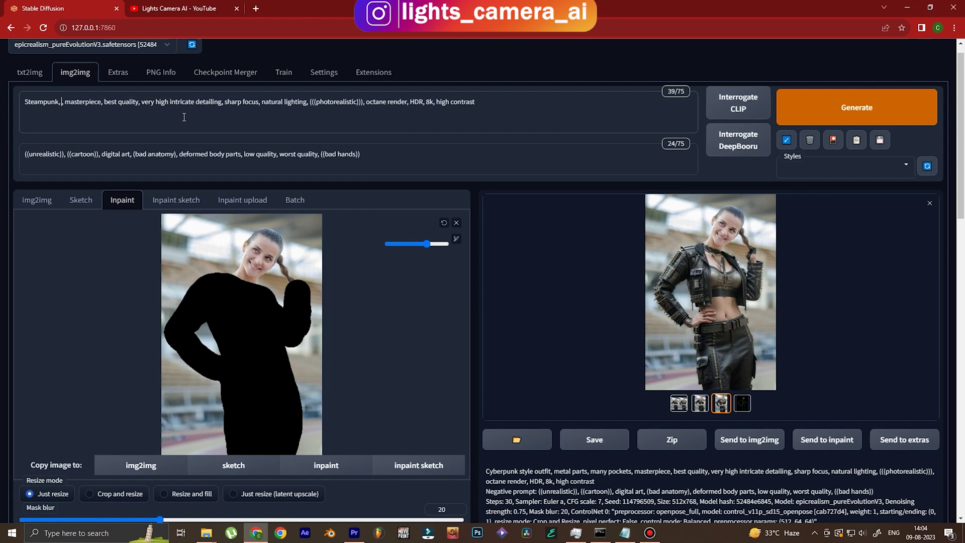
text(gears, )
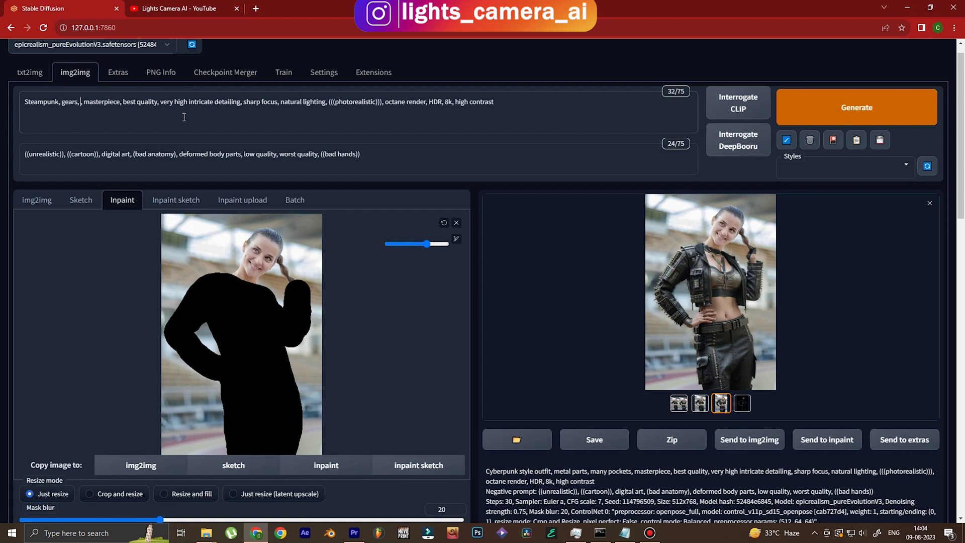
text(leather, bi)
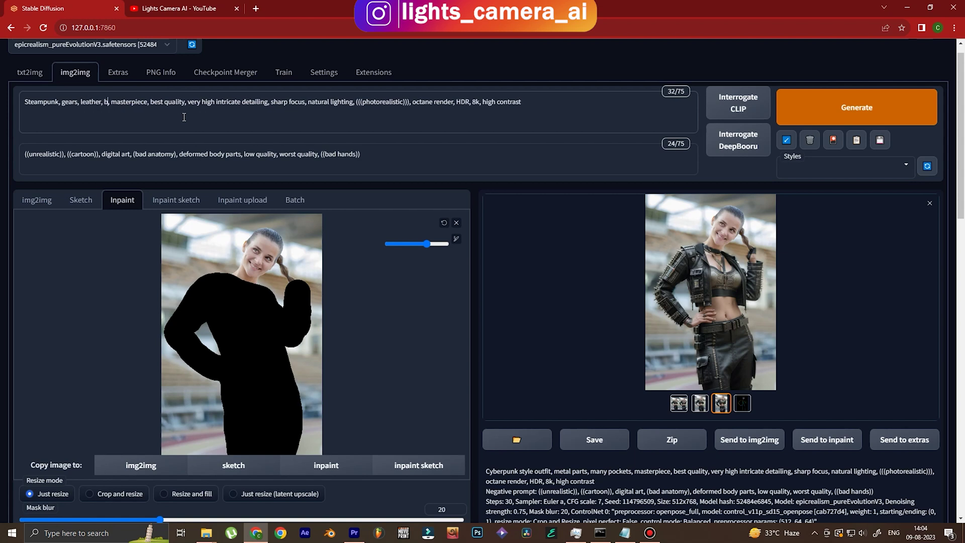
key(BackSpace)
text(ronze)
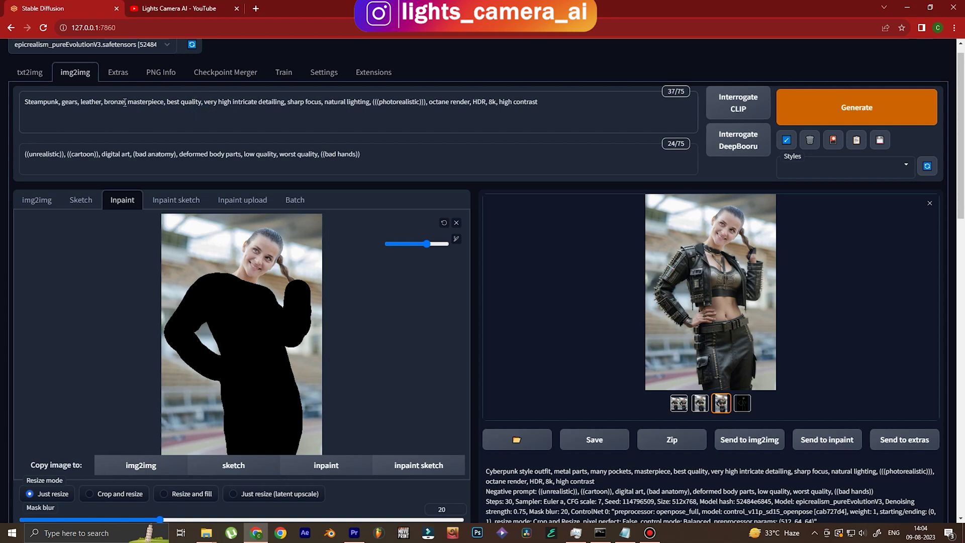
drag(125, 102, 9, 111)
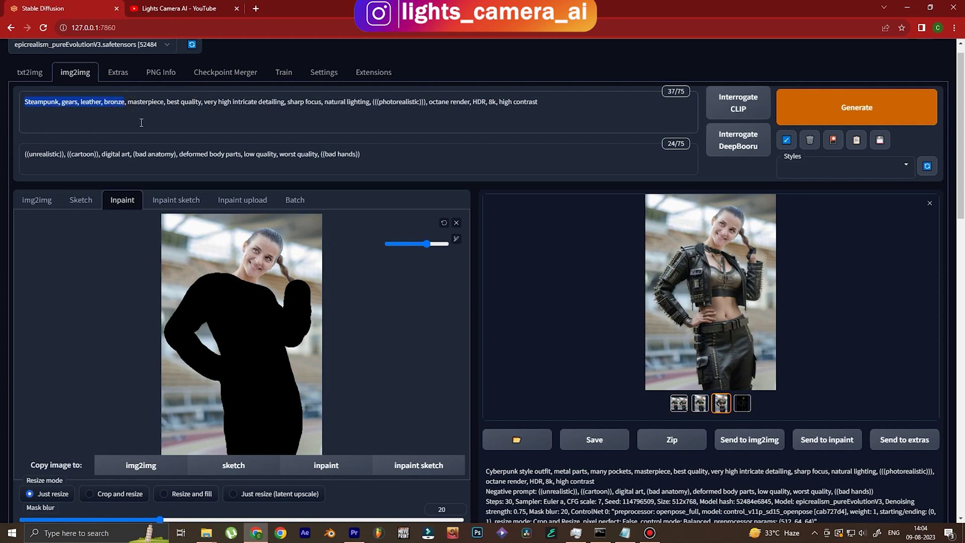
click(857, 107)
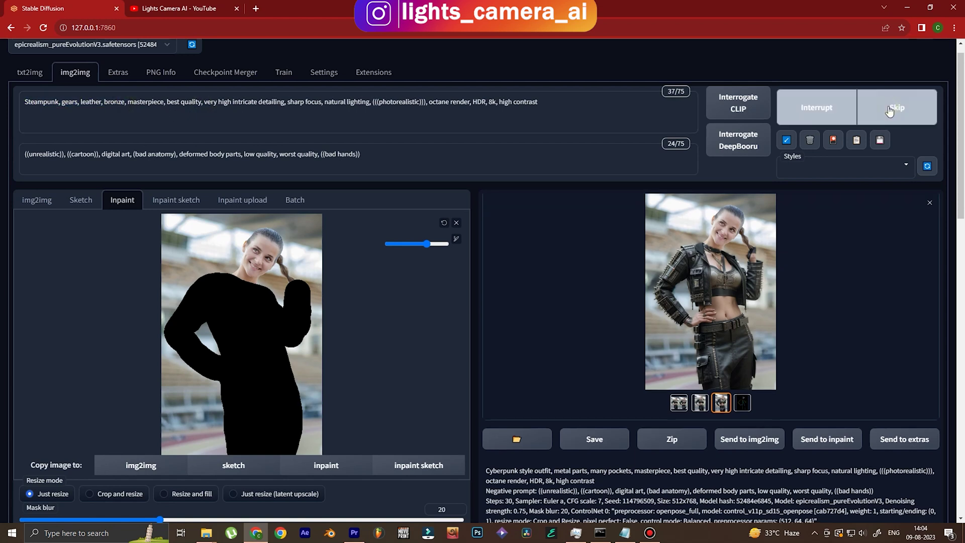
Bring up the console window and move it aside to watch the Steampunk generation progress.
click(601, 533)
drag(513, 73, 432, 103)
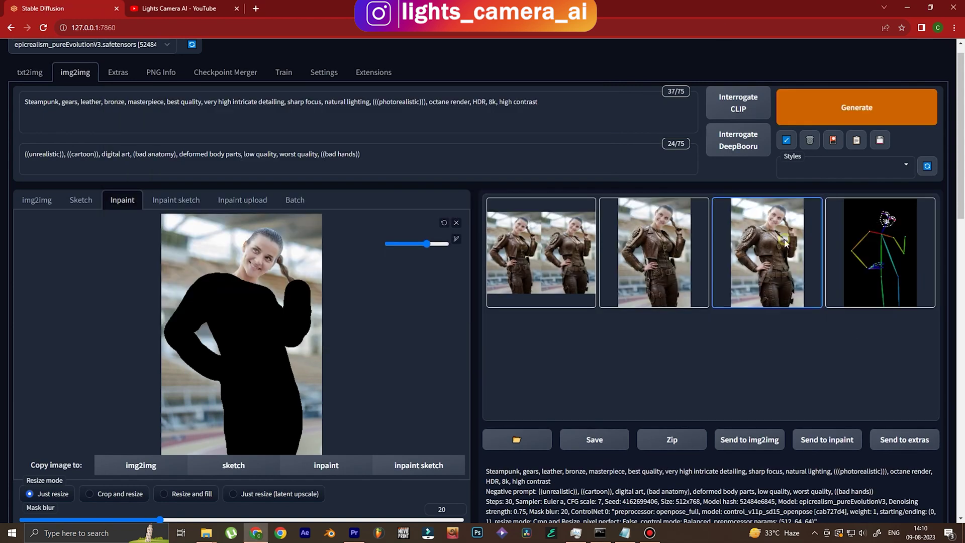
click(725, 304)
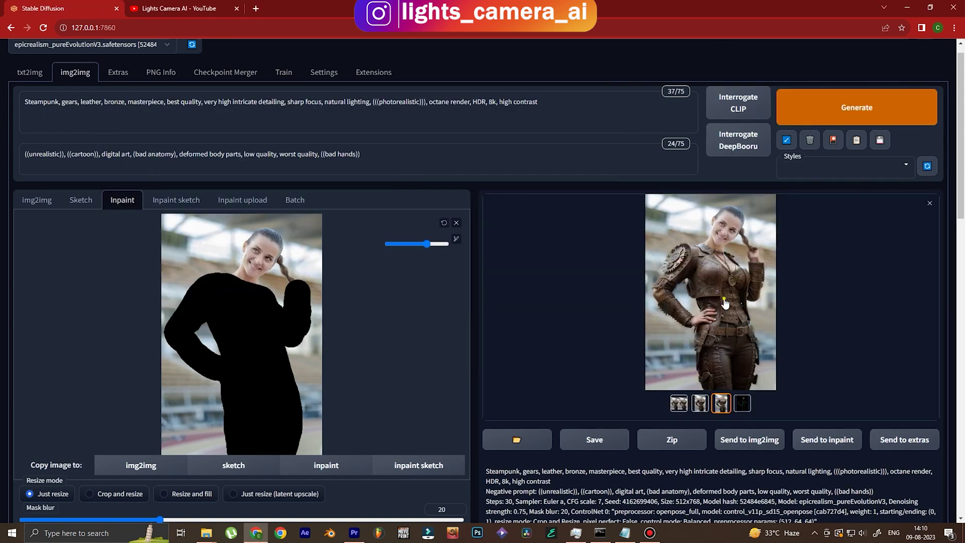
click(724, 303)
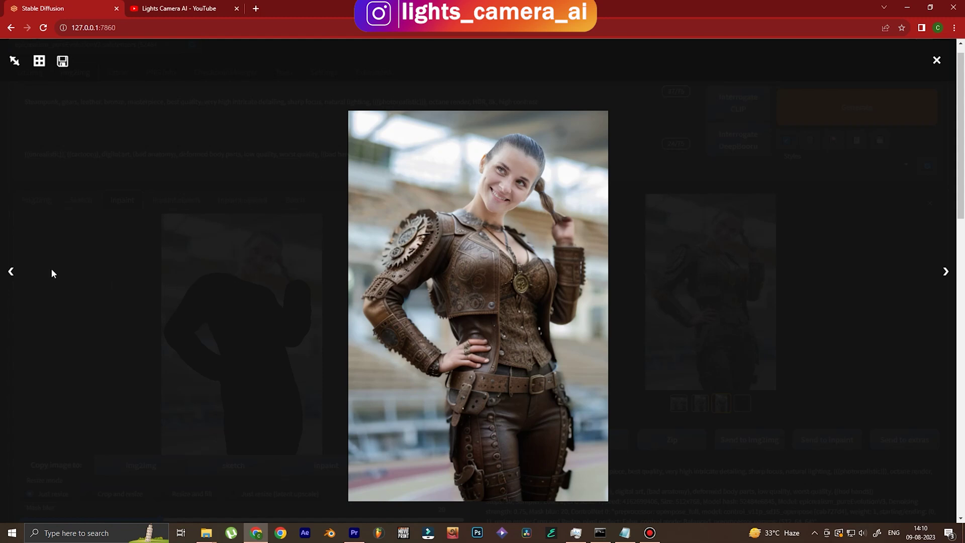
click(11, 272)
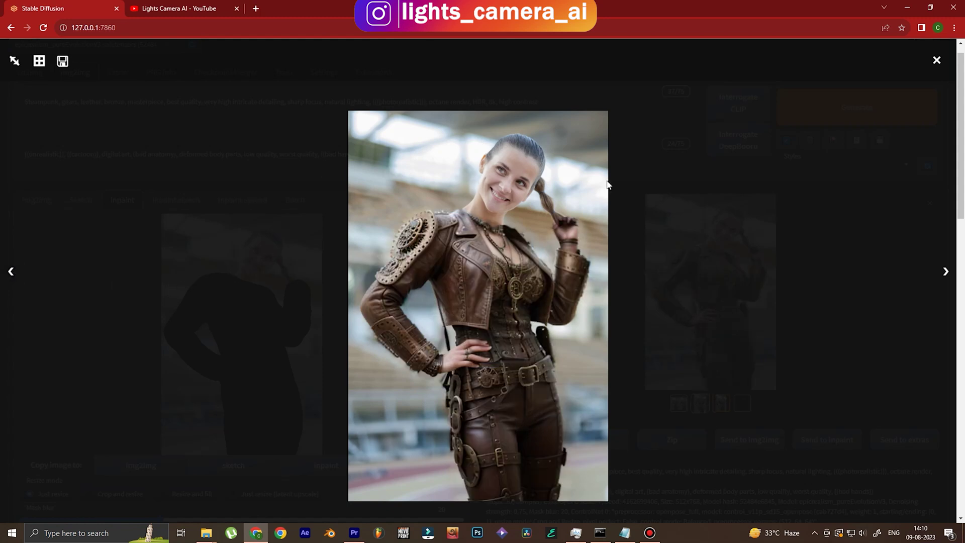
click(945, 274)
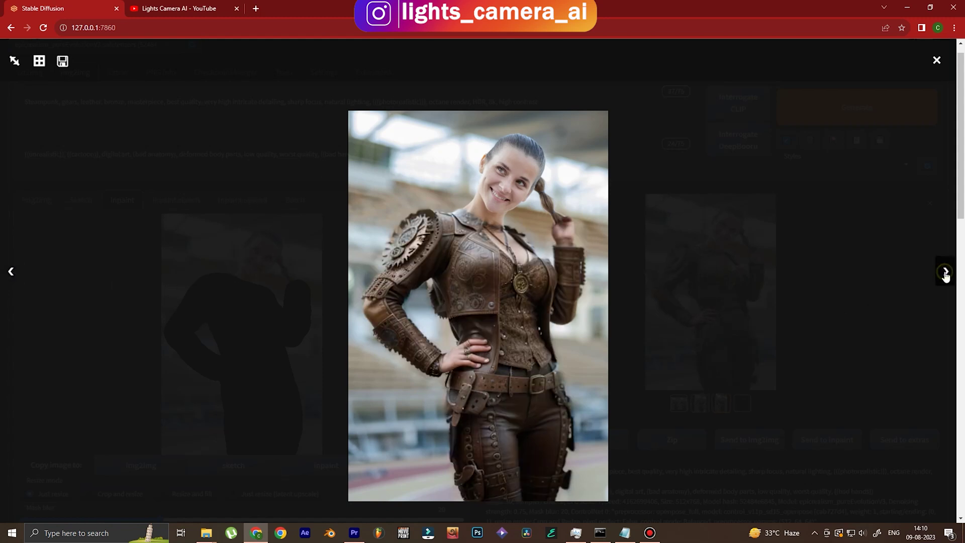
click(855, 237)
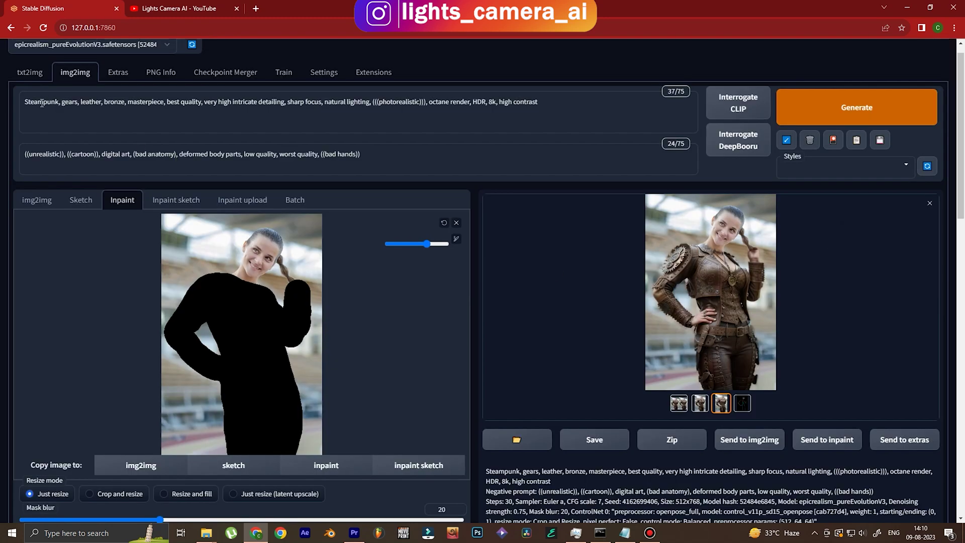
drag(26, 100, 124, 103)
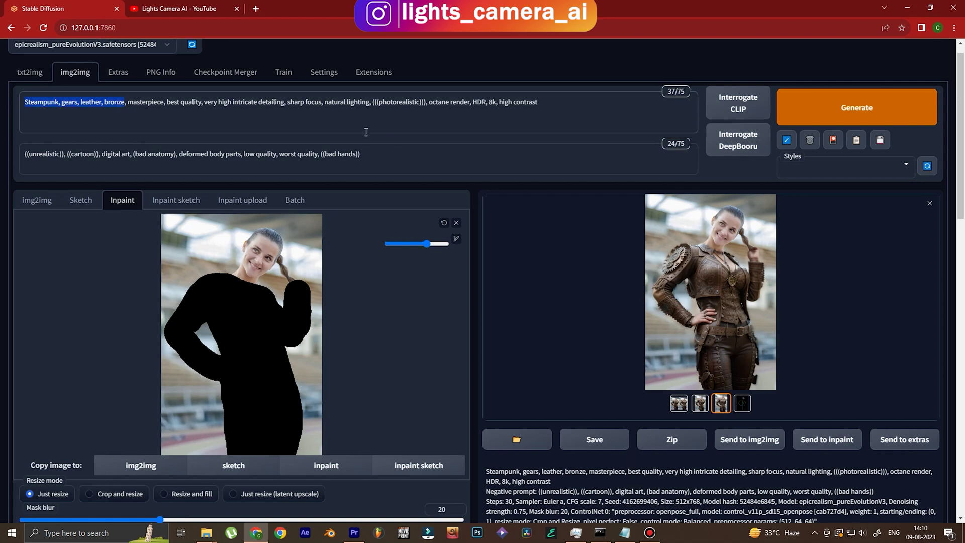
click(738, 306)
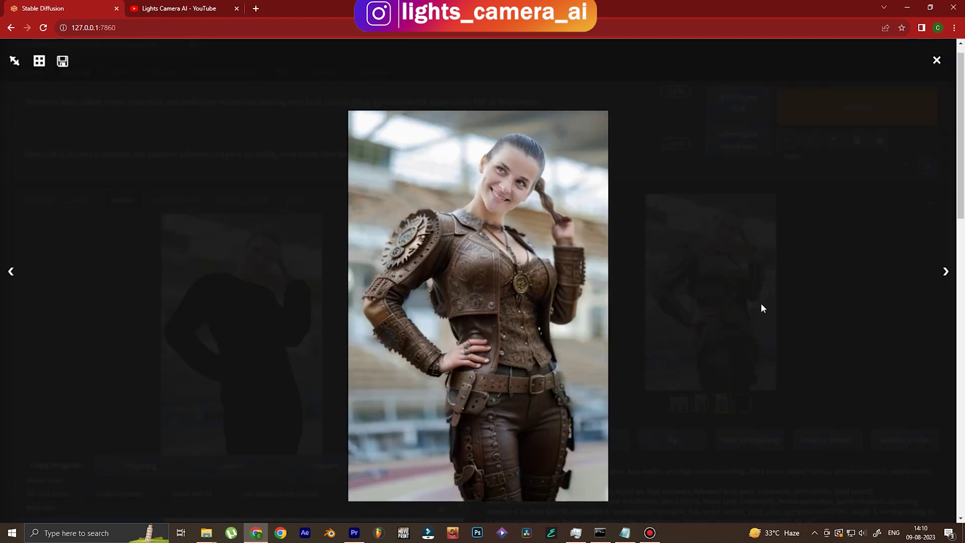
Close the image viewer and make the prompt open with 'Japanese, samurai, armor'.
click(531, 331)
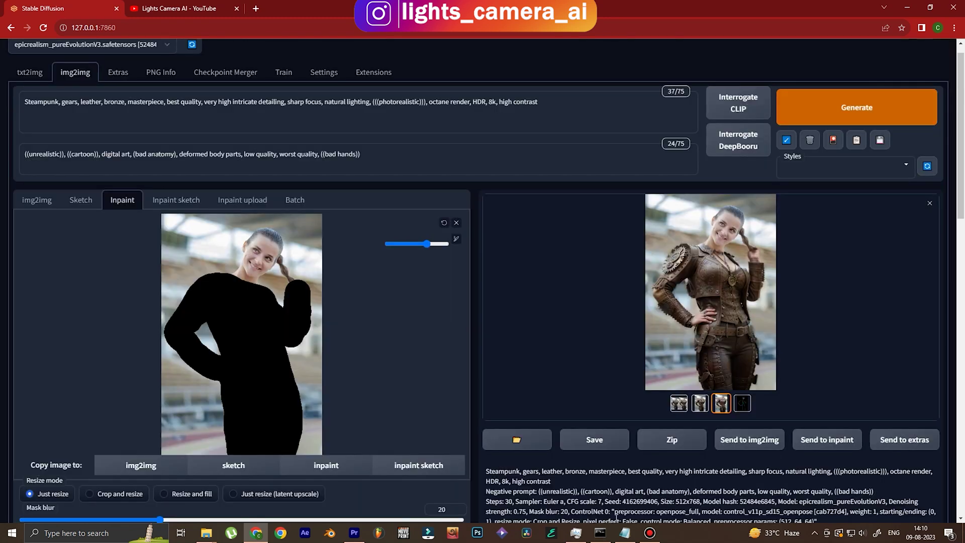
text(japanese, )
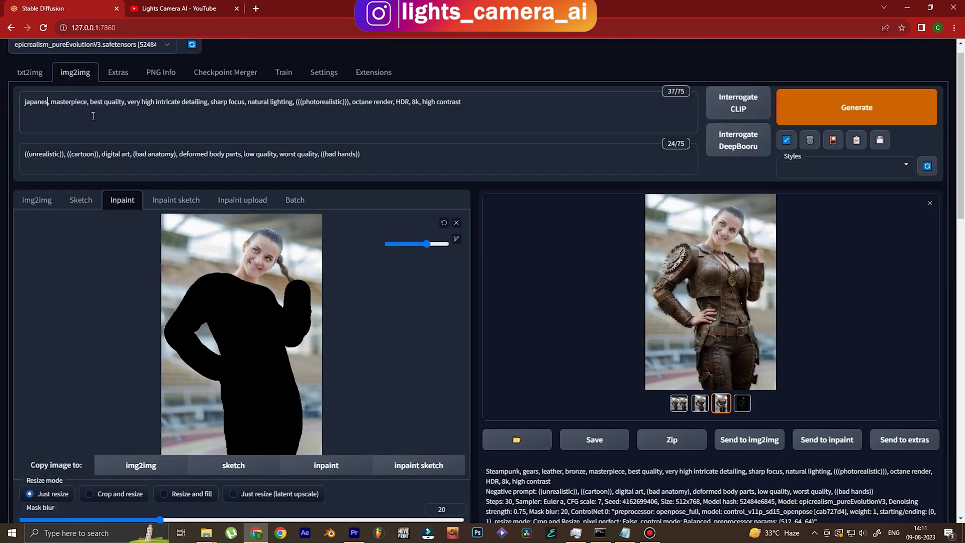
text(samurai)
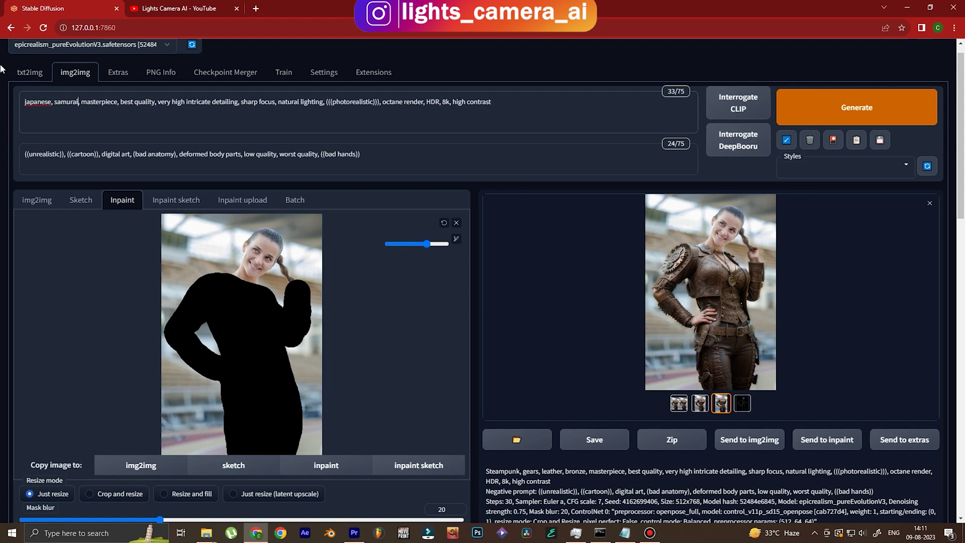
double_click(40, 103)
text(Japanese)
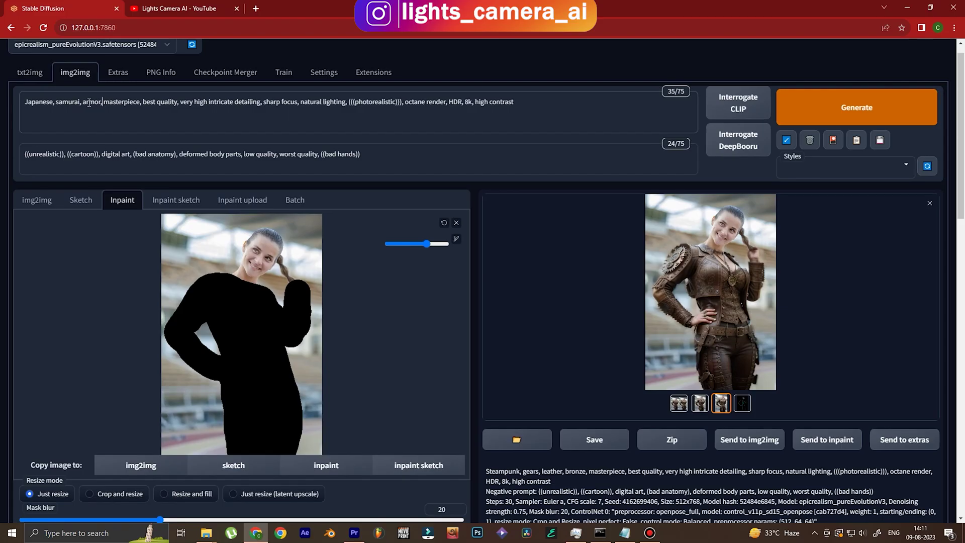
Add 'weapons, swords, knife,' to the start of the negative prompt.
click(25, 154)
text(weapons, )
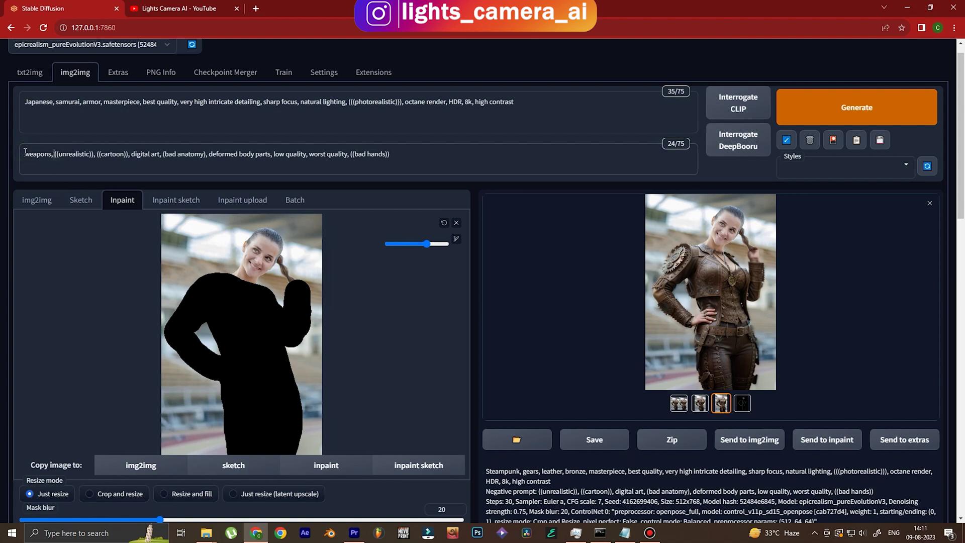
text(swords, )
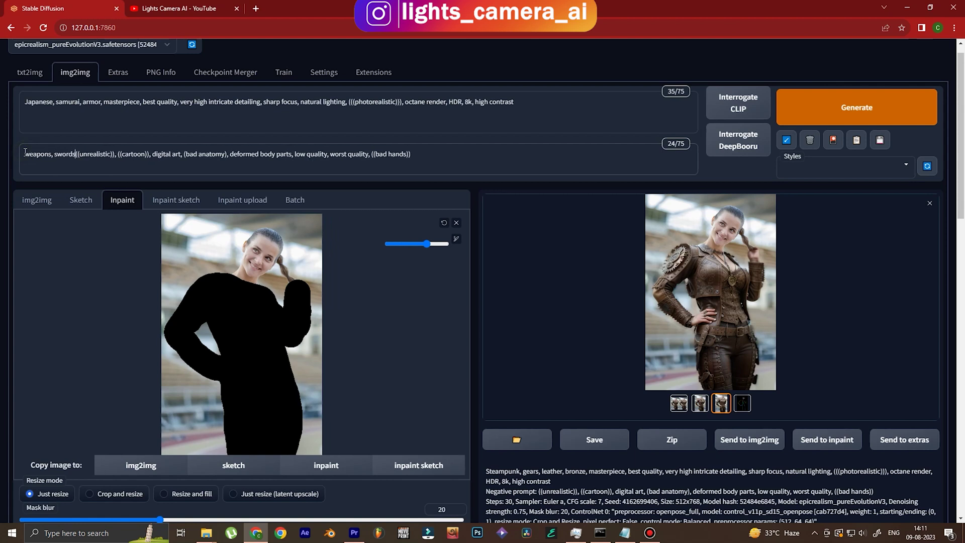
text(knife,)
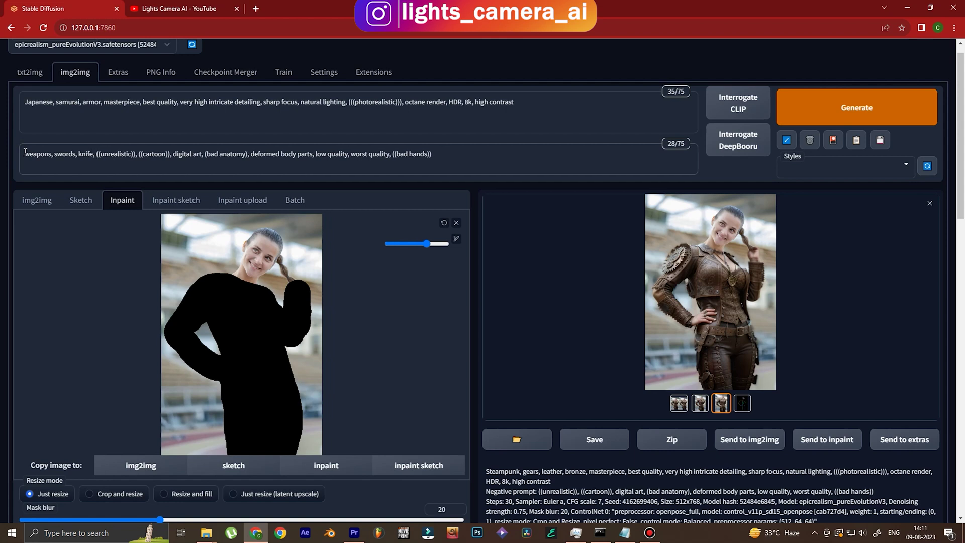
click(156, 103)
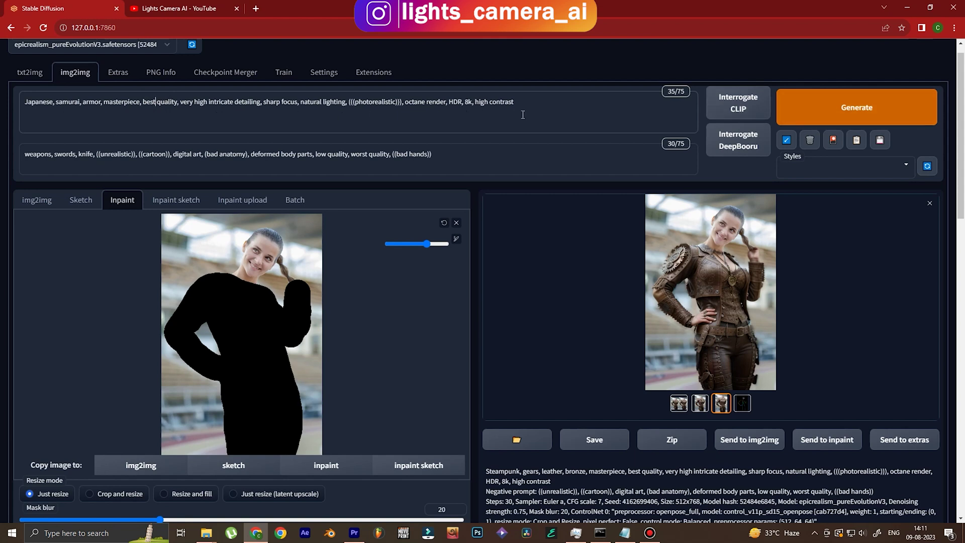
click(866, 107)
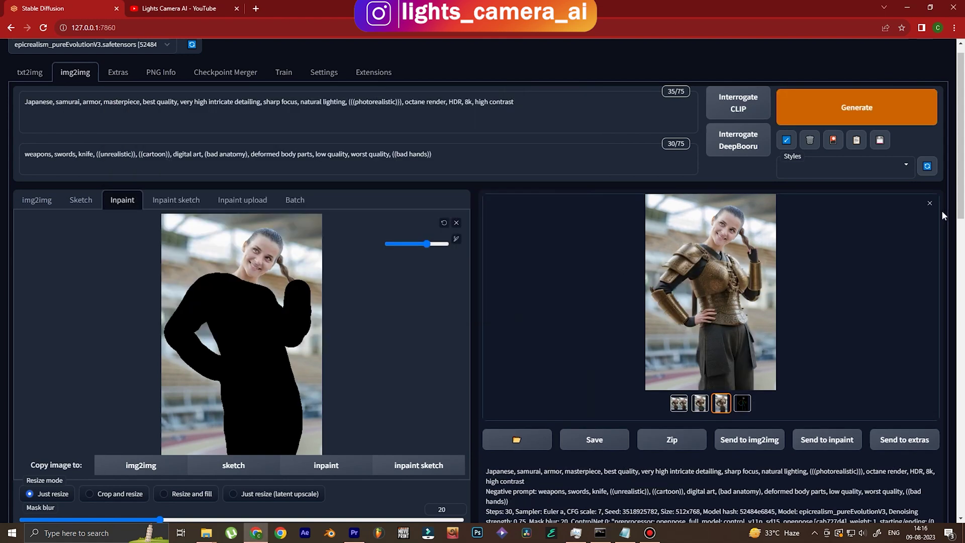
click(930, 203)
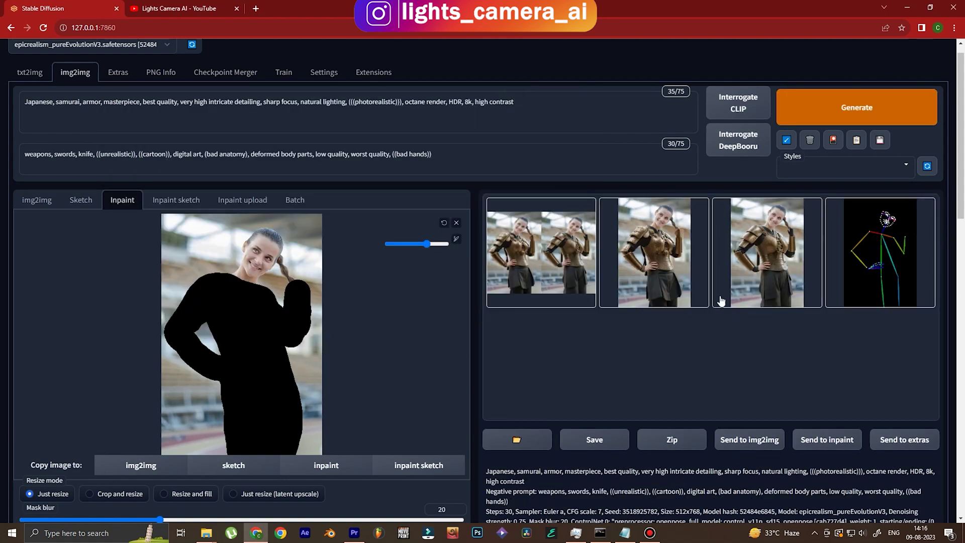
click(762, 254)
click(695, 280)
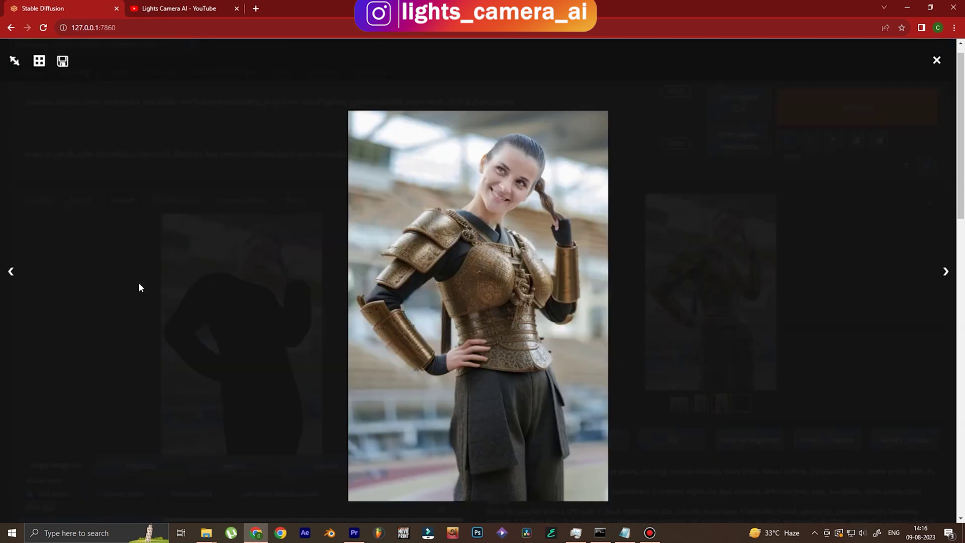
click(12, 272)
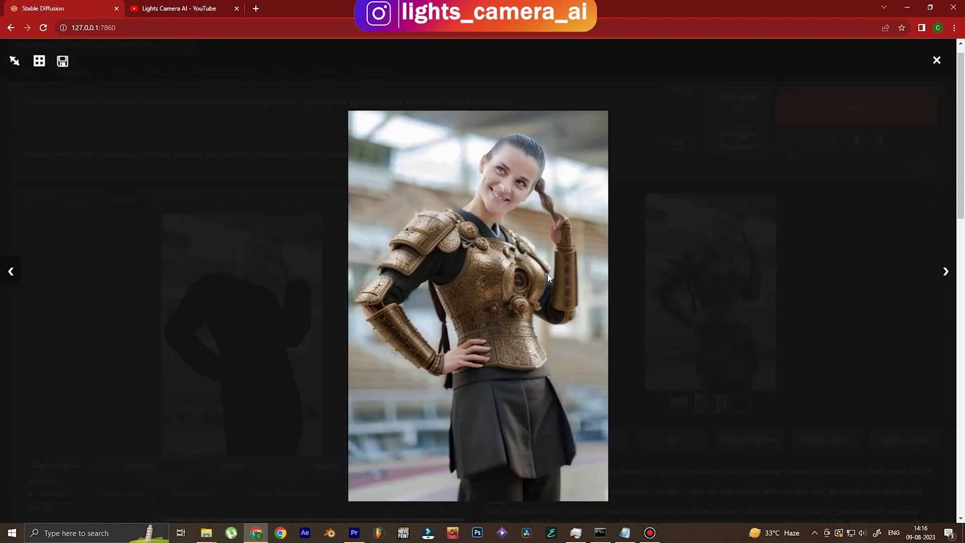
click(945, 272)
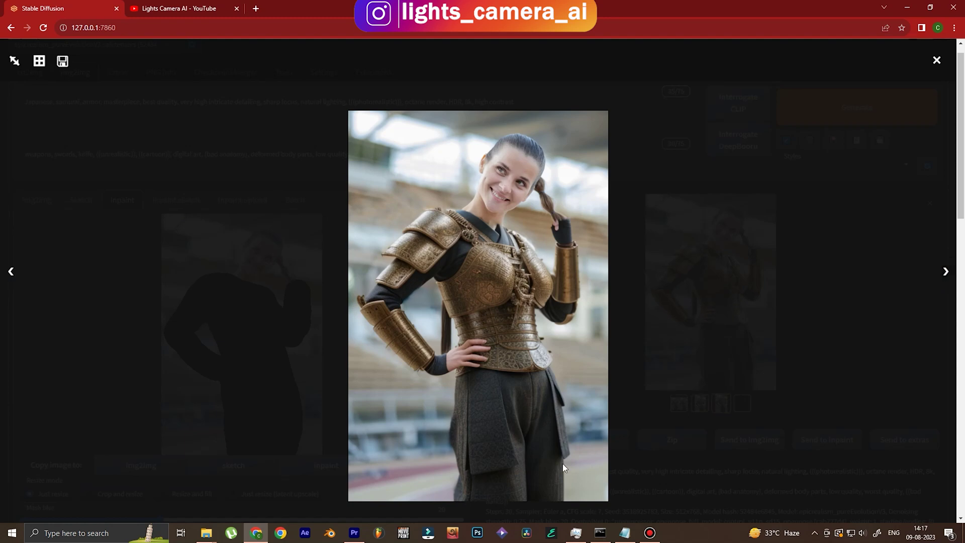
click(9, 271)
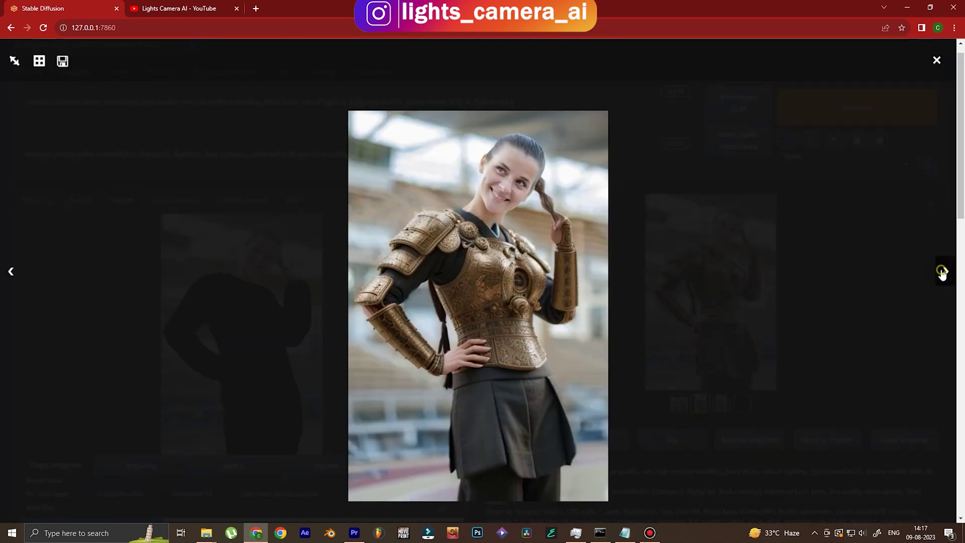
click(945, 272)
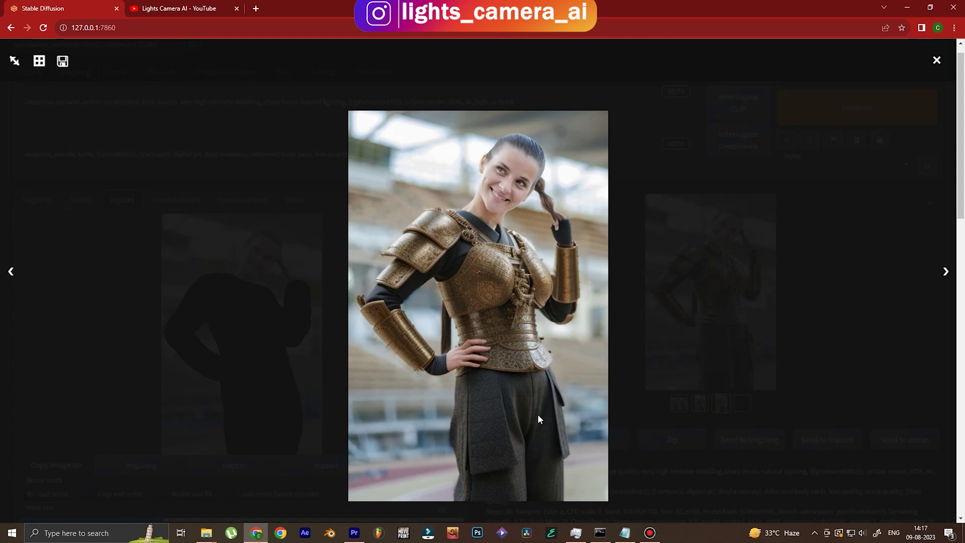
click(801, 313)
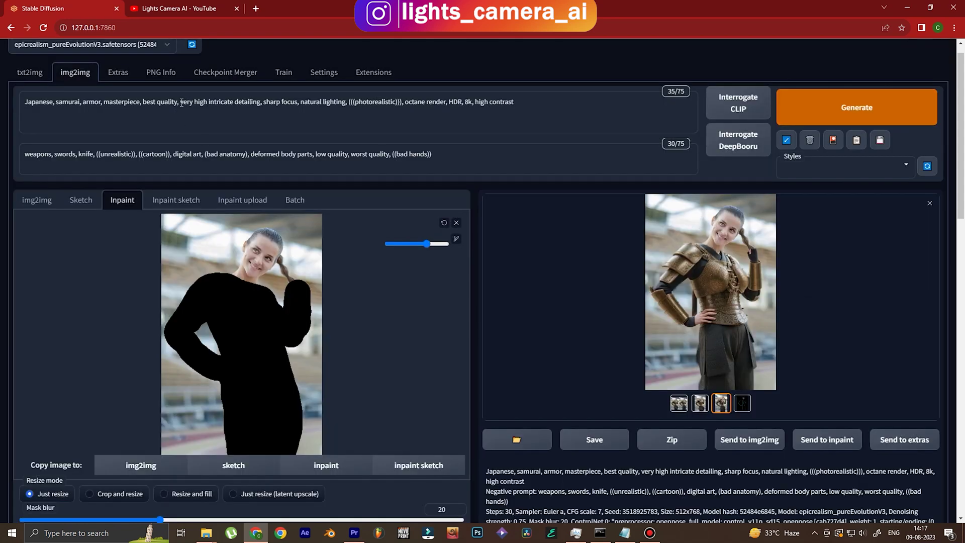
Drop 'very high intricate detailing' and rewrite the prompt's start as 'sci fi super hero armor, metal,'.
drag(180, 101, 260, 100)
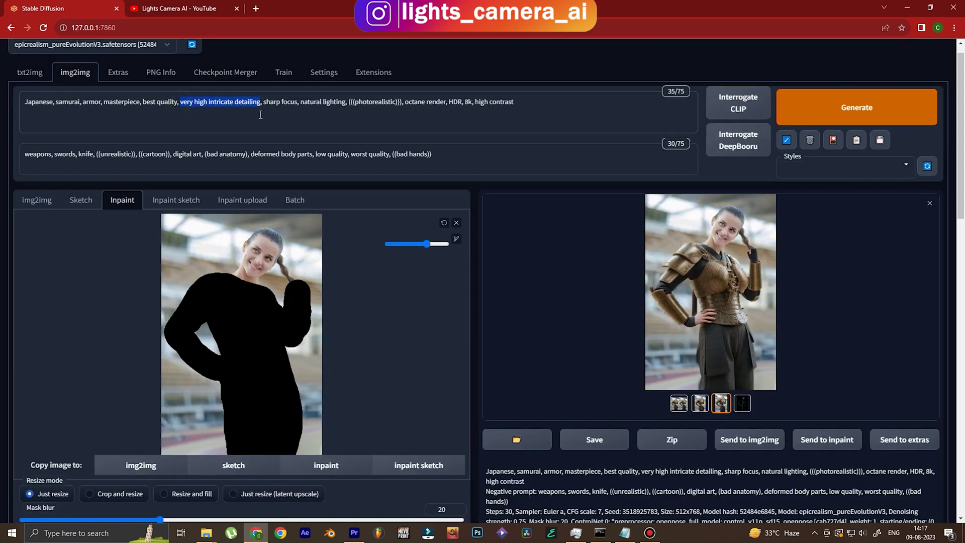
key(BackSpace)
key(Delete)
key(Delete)
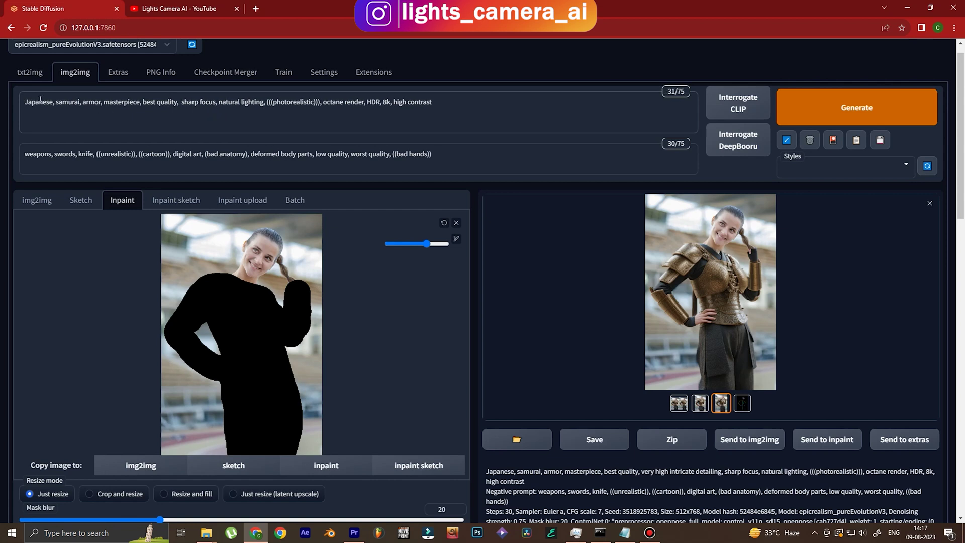
drag(81, 102, 1, 107)
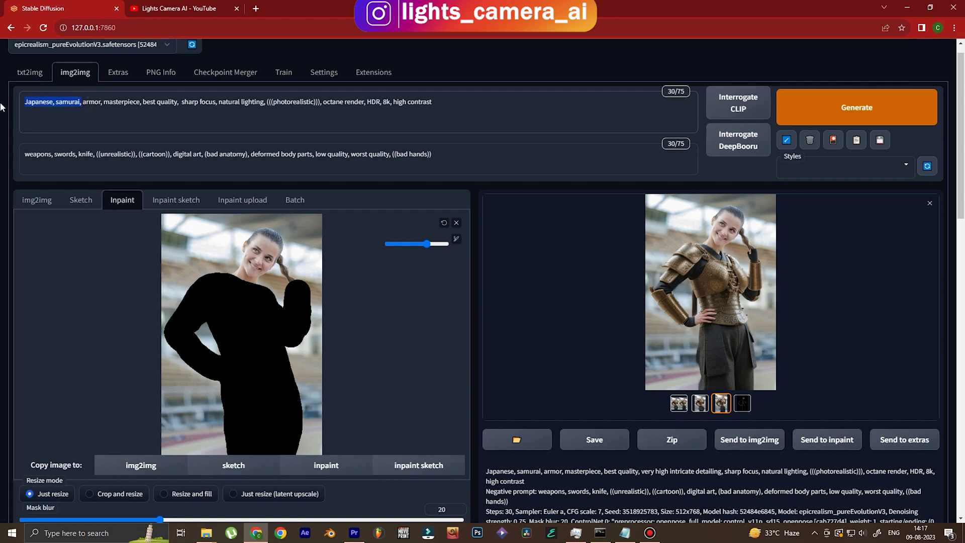
text(sci fi)
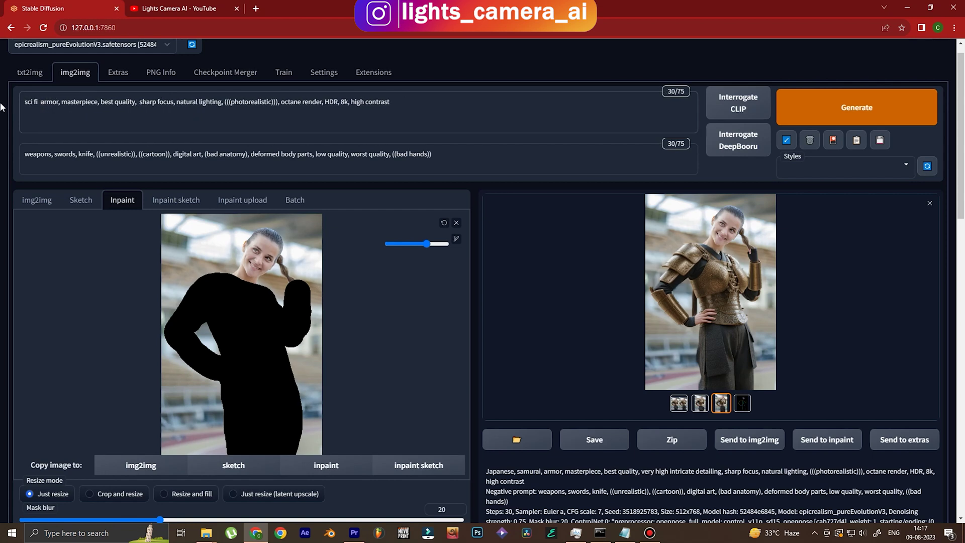
text( super hero)
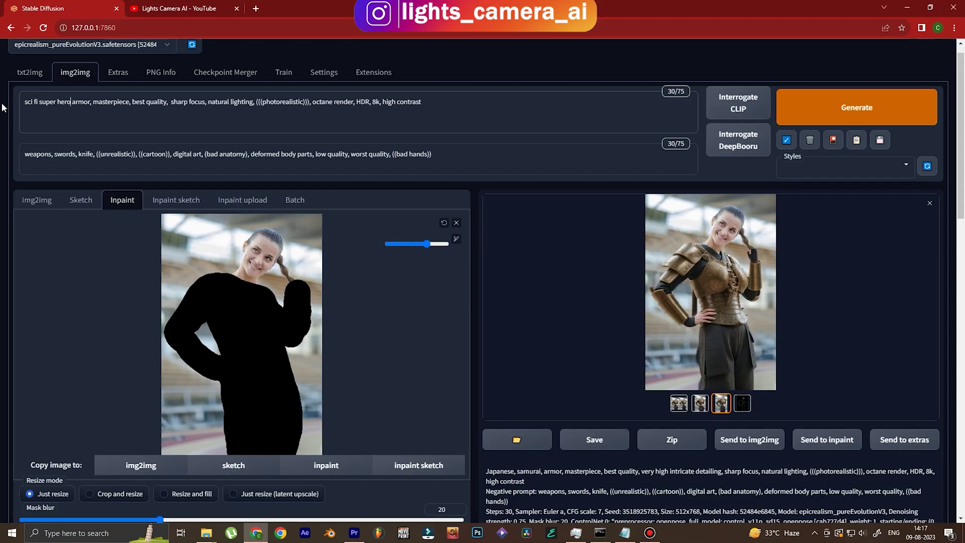
drag(91, 102, 25, 104)
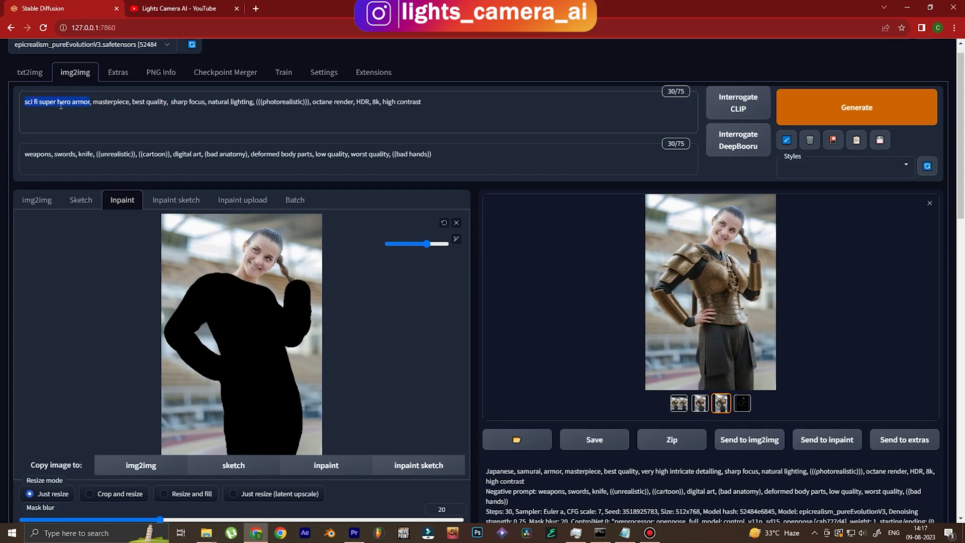
click(100, 103)
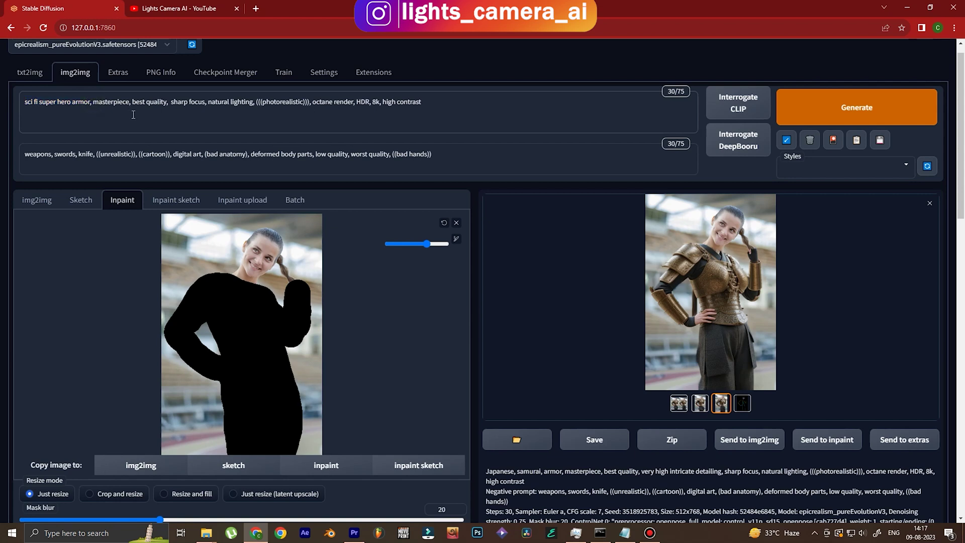
text(metal,)
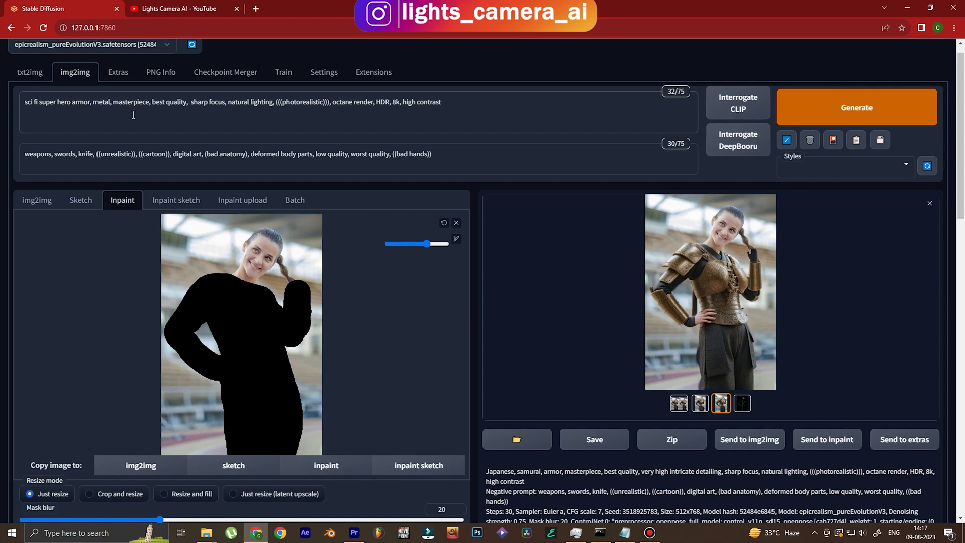
Delete 'weapons, swords, knife,' from the negative prompt and generate the sci-fi armour inpaints.
drag(100, 154, 4, 157)
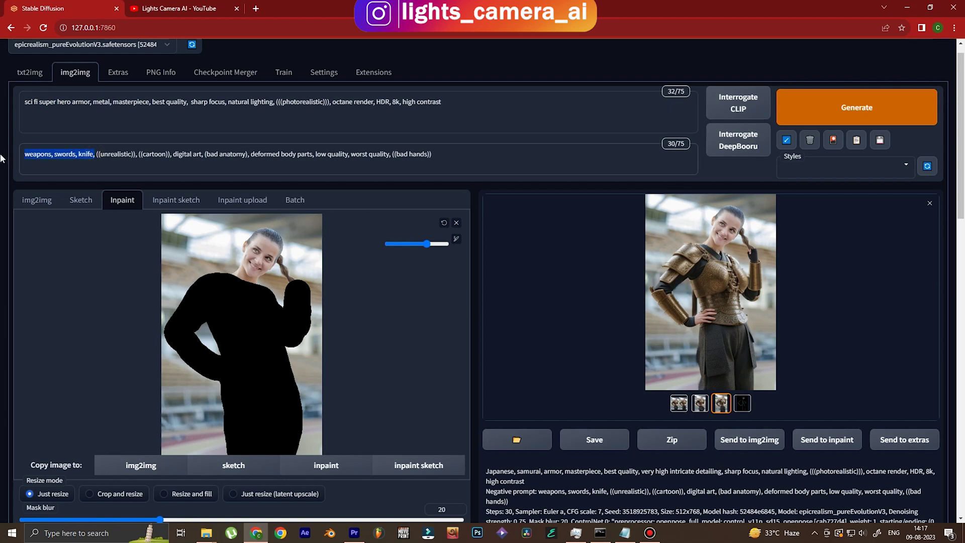
key(BackSpace)
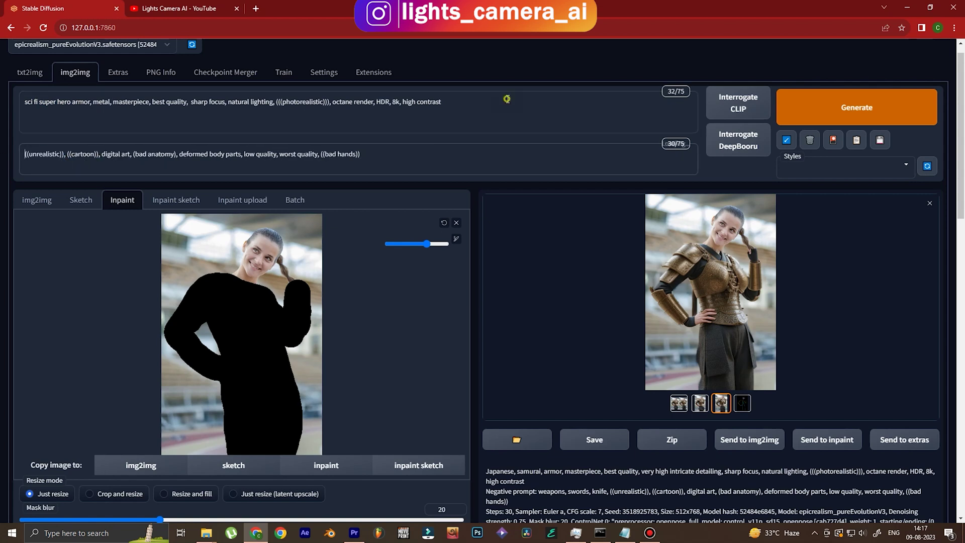
click(894, 107)
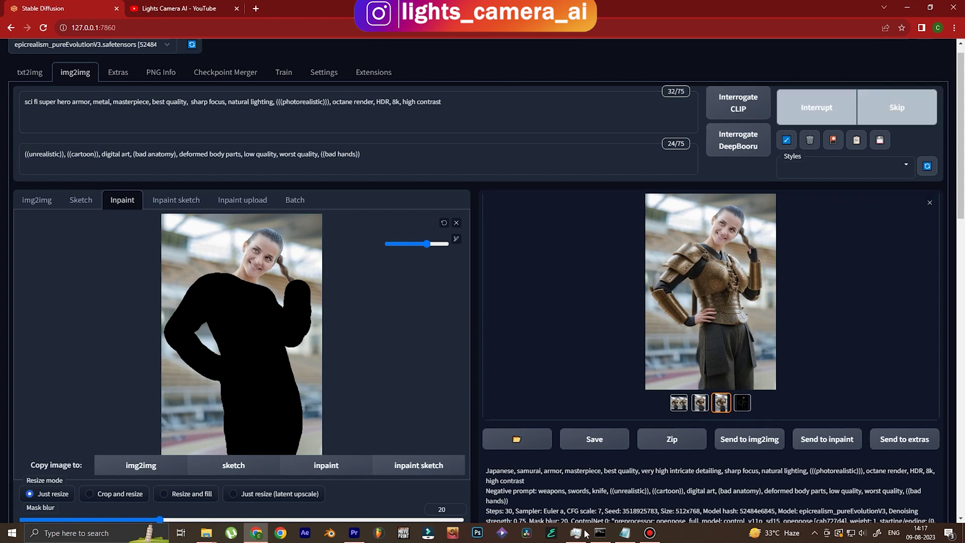
Watch progress in the console, then browse the silver sci-fi armour results full-screen.
click(600, 533)
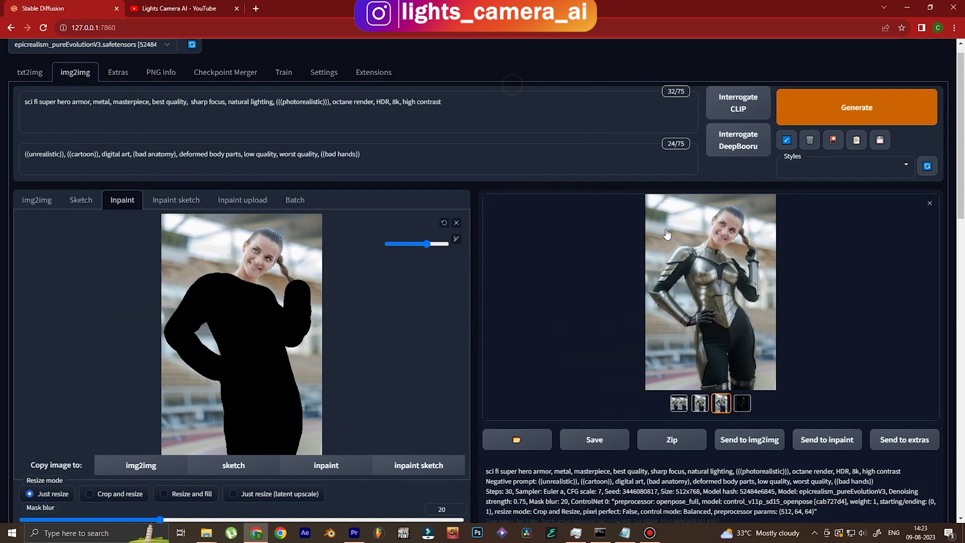
click(700, 402)
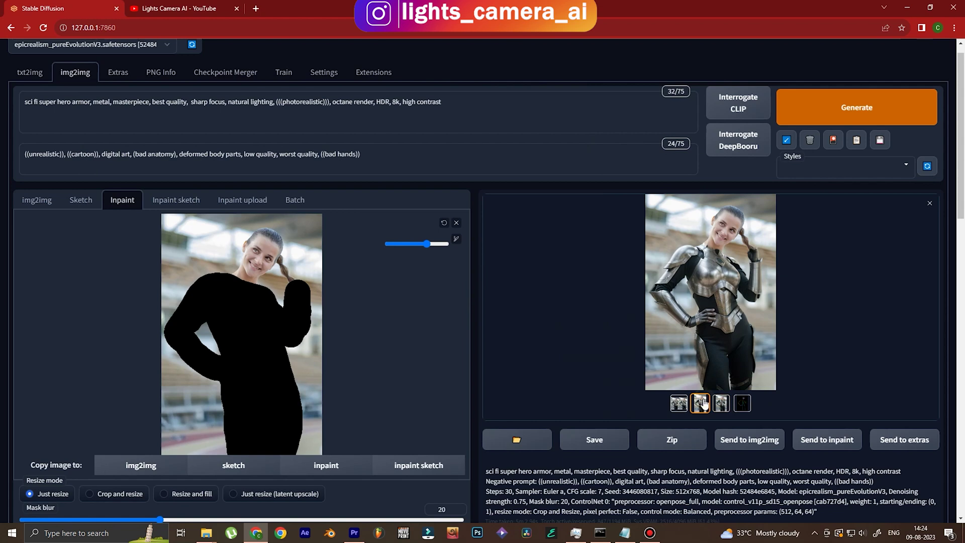
click(722, 324)
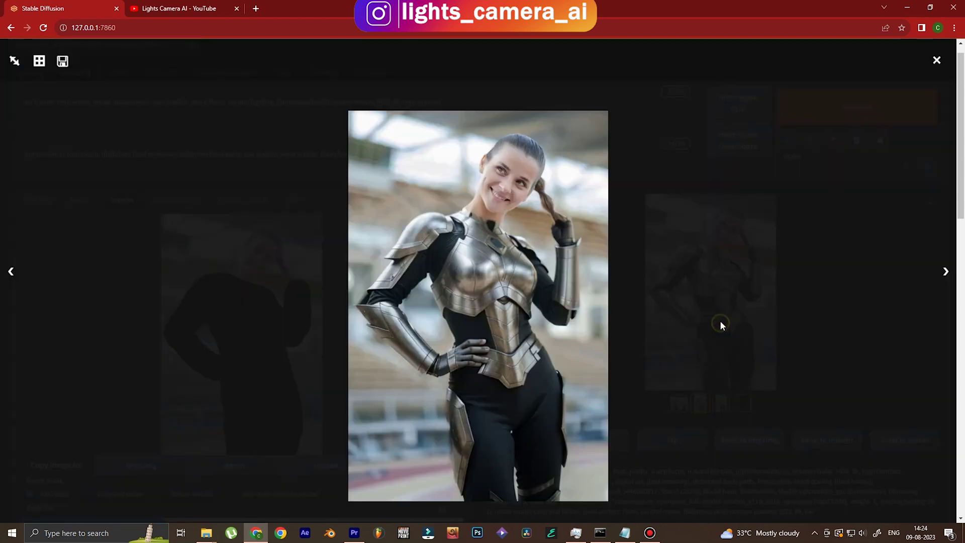
click(940, 274)
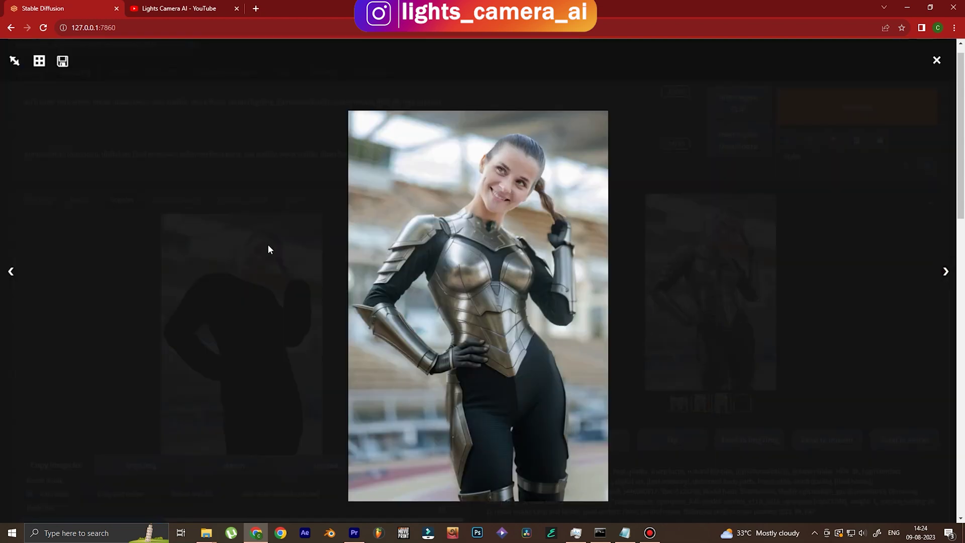
click(13, 272)
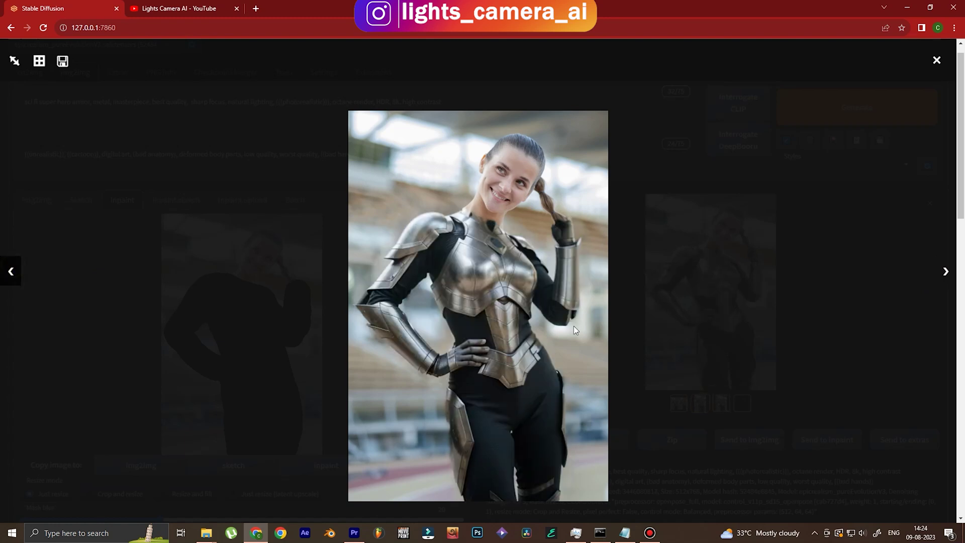
click(881, 321)
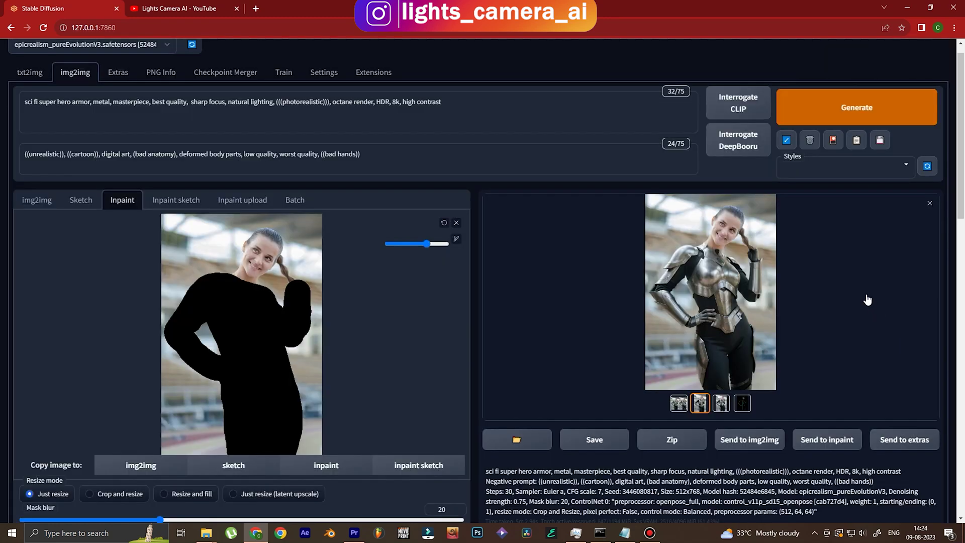